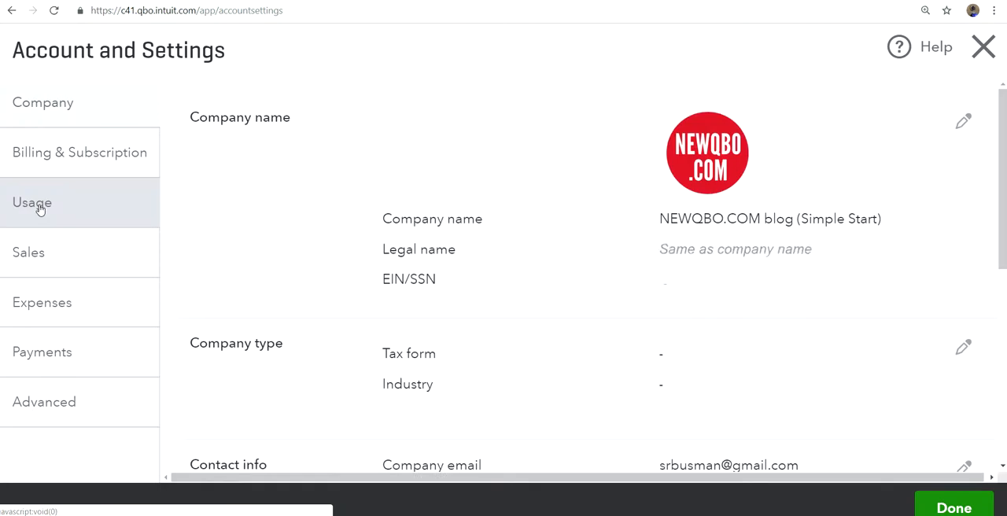
Step: Examine the Simple Start company's Expenses settings, and return to the dashboard to view the transaction types available for creation
{"action": "left_click", "coordinate": [59, 307]}
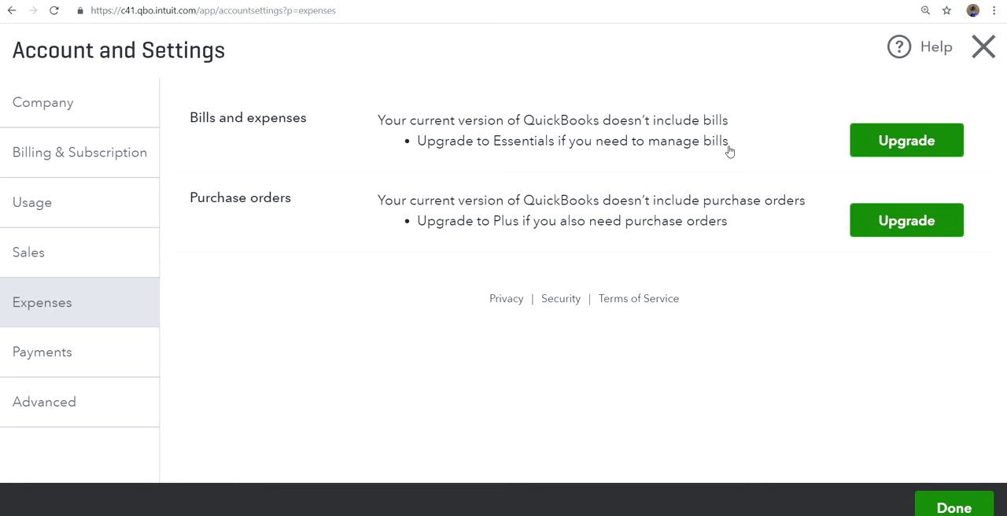
{"action": "left_click", "coordinate": [981, 49]}
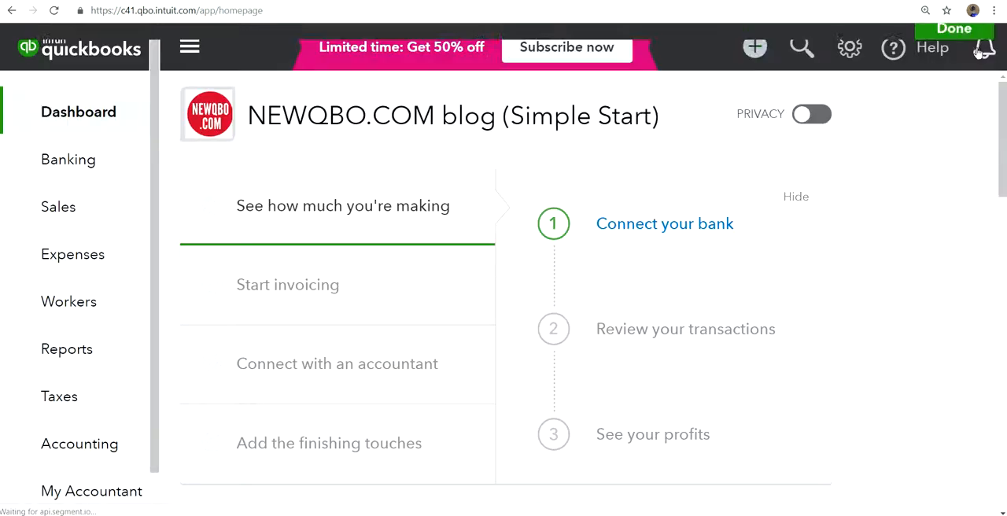
{"action": "left_click", "coordinate": [754, 56]}
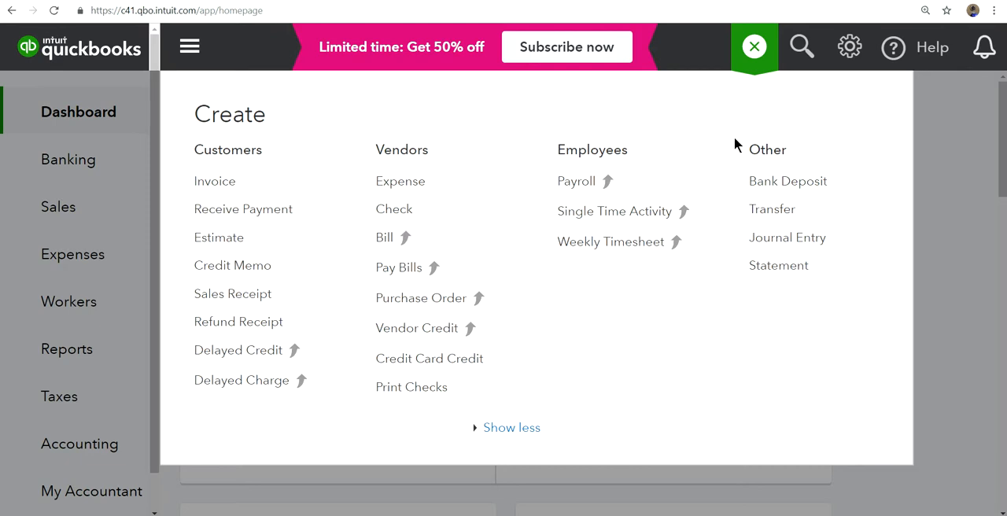
Step: Switch to the NEWQBO.COM blog (Essentials) company
{"action": "left_click", "coordinate": [849, 48]}
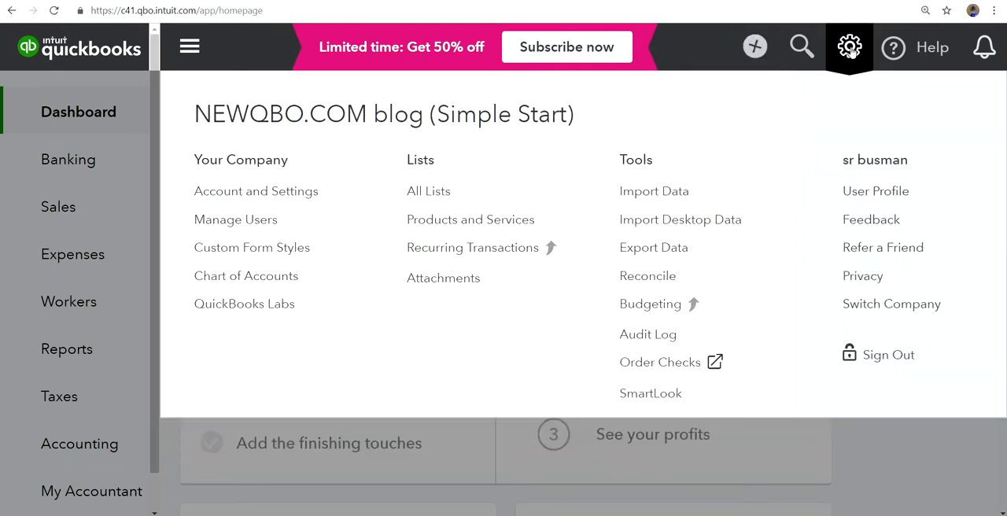
{"action": "left_click", "coordinate": [876, 304]}
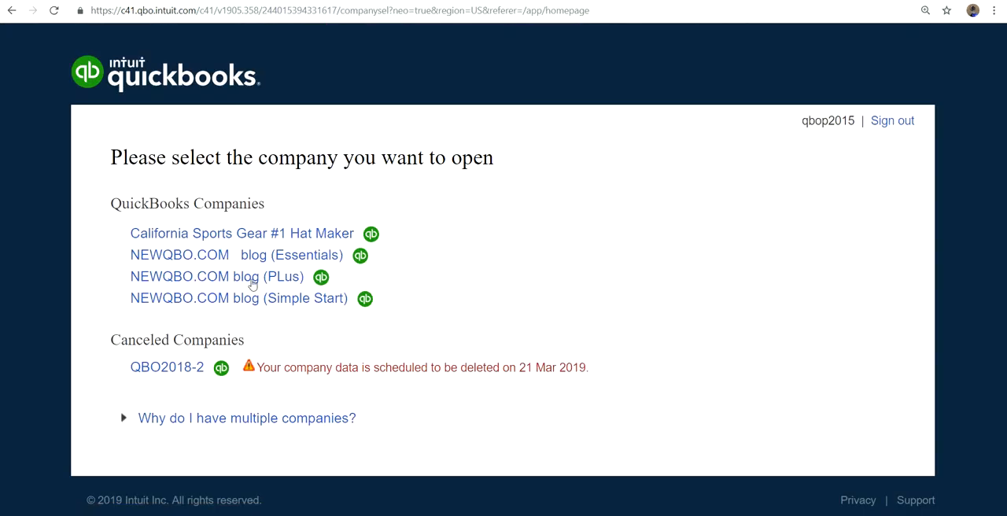
{"action": "left_click", "coordinate": [214, 258]}
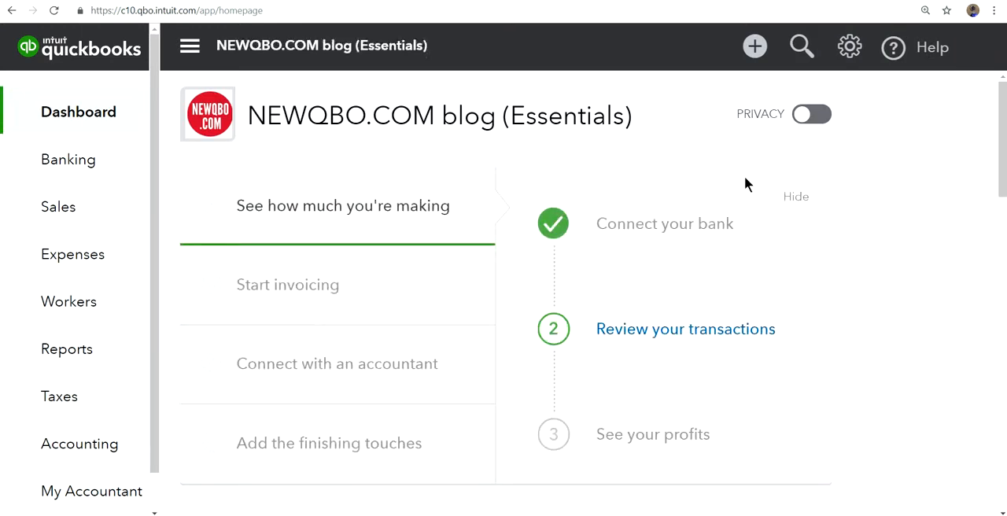
Step: Review the transaction types available in the Essentials company, and open its Expenses settings in Account and Settings
{"action": "left_click", "coordinate": [755, 48]}
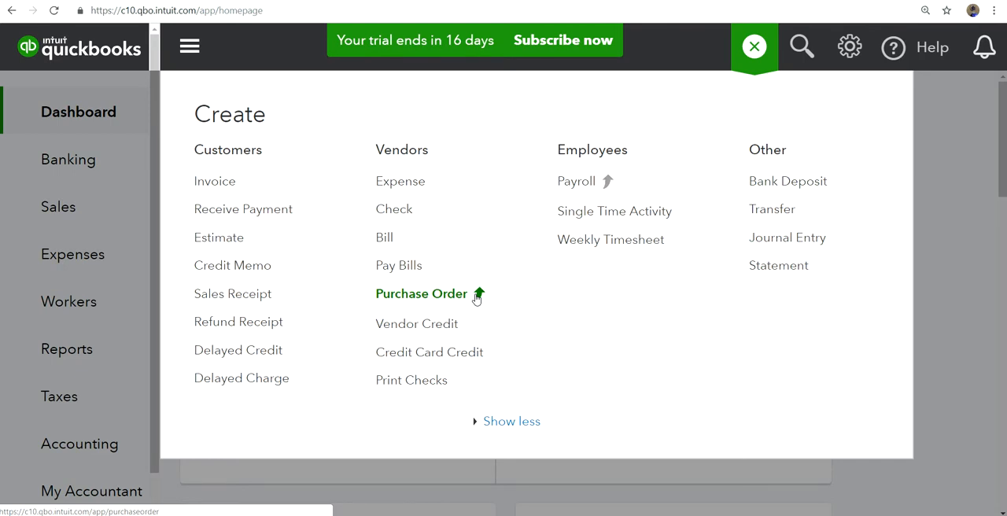
{"action": "left_click", "coordinate": [849, 47]}
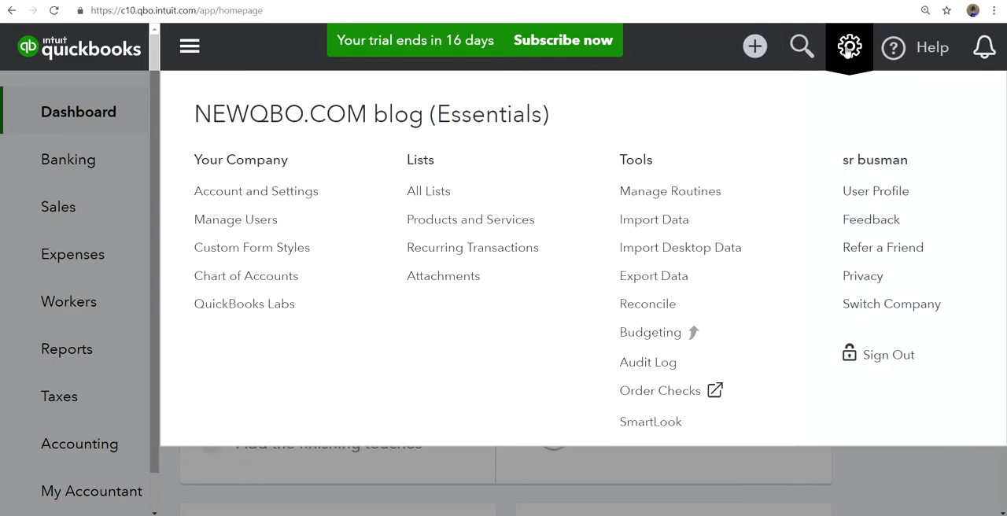
{"action": "left_click", "coordinate": [285, 194]}
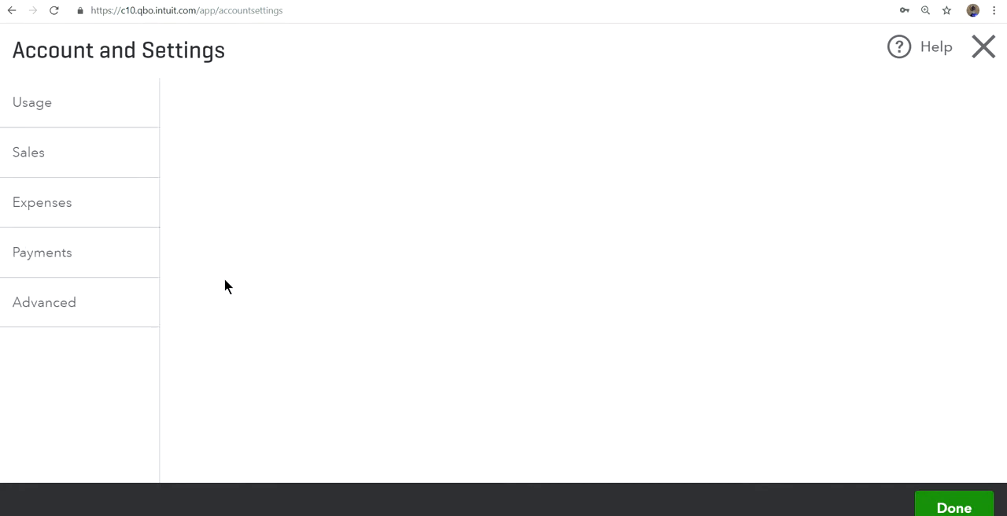
{"action": "left_click", "coordinate": [37, 308]}
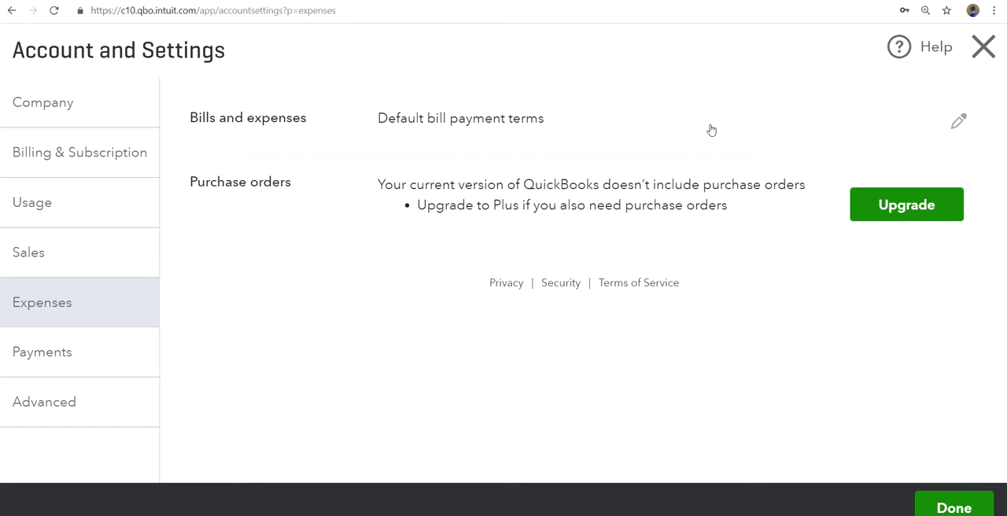
Step: Add a payment term named 60, due in a fixed 60 days, and save it as the default bill payment terms
{"action": "left_click", "coordinate": [958, 124]}
{"action": "left_click", "coordinate": [924, 124]}
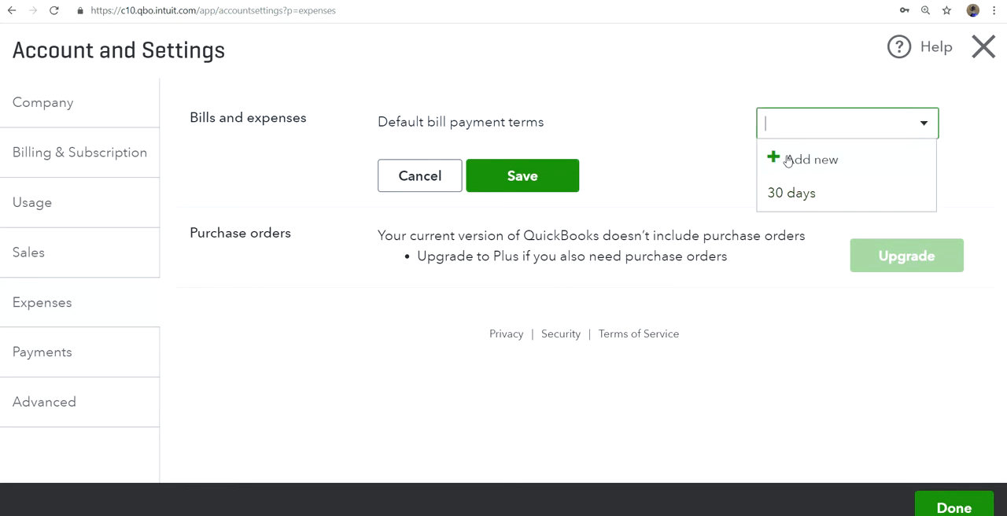
{"action": "left_click", "coordinate": [786, 161]}
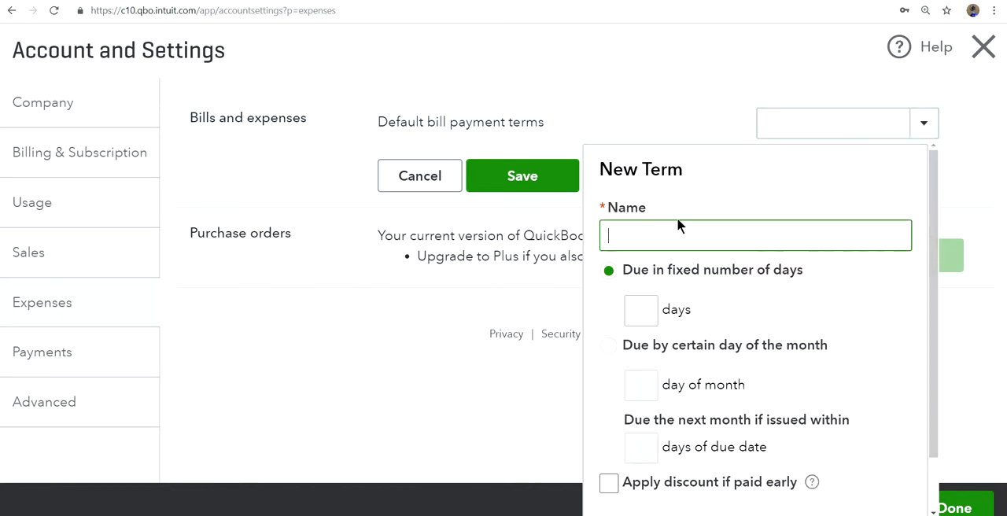
{"action": "type", "text": "60"}
{"action": "left_click", "coordinate": [645, 316]}
{"action": "type", "text": "80"}
{"action": "scroll", "coordinate": [883, 386], "scroll_direction": "down", "scroll_amount": 1}
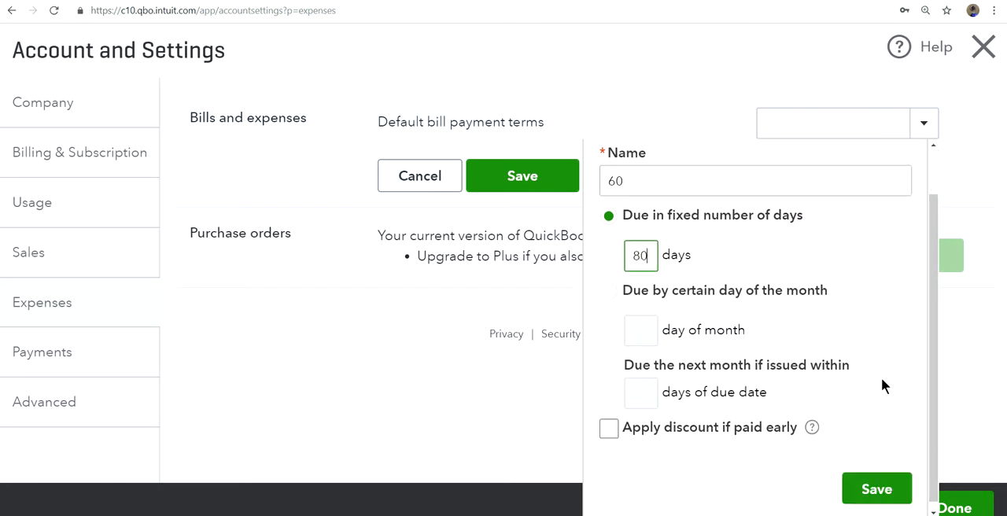
{"action": "key", "text": "BackSpace"}
{"action": "key", "text": "BackSpace"}
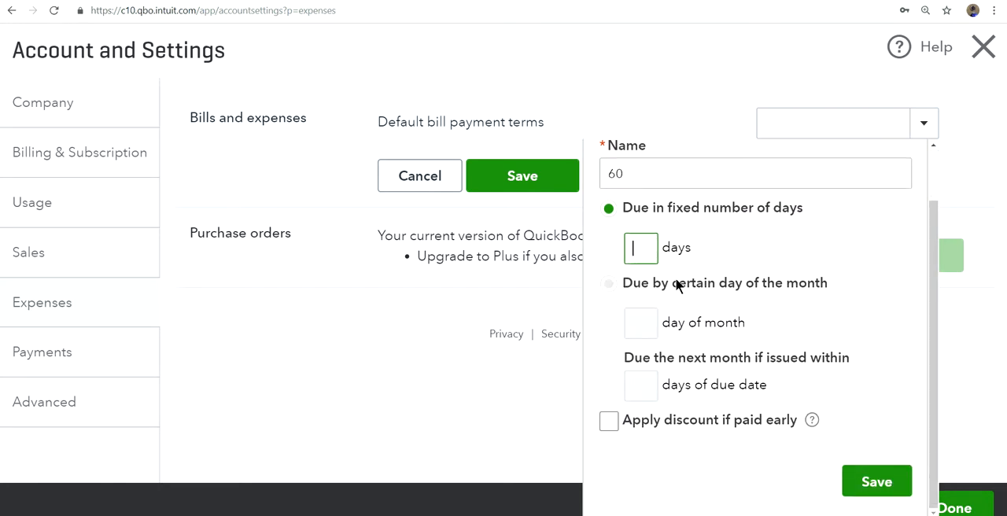
{"action": "type", "text": "60"}
{"action": "left_click", "coordinate": [877, 484]}
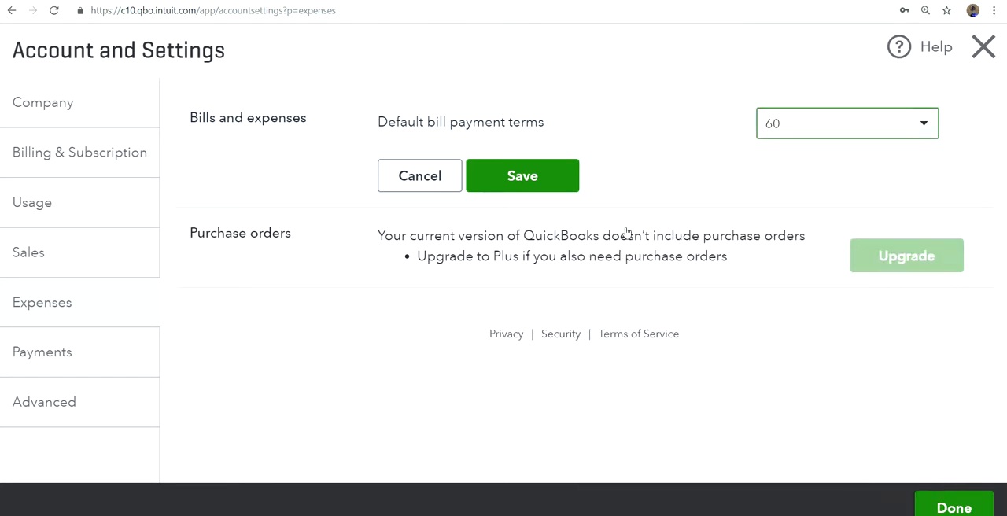
{"action": "left_click", "coordinate": [543, 178]}
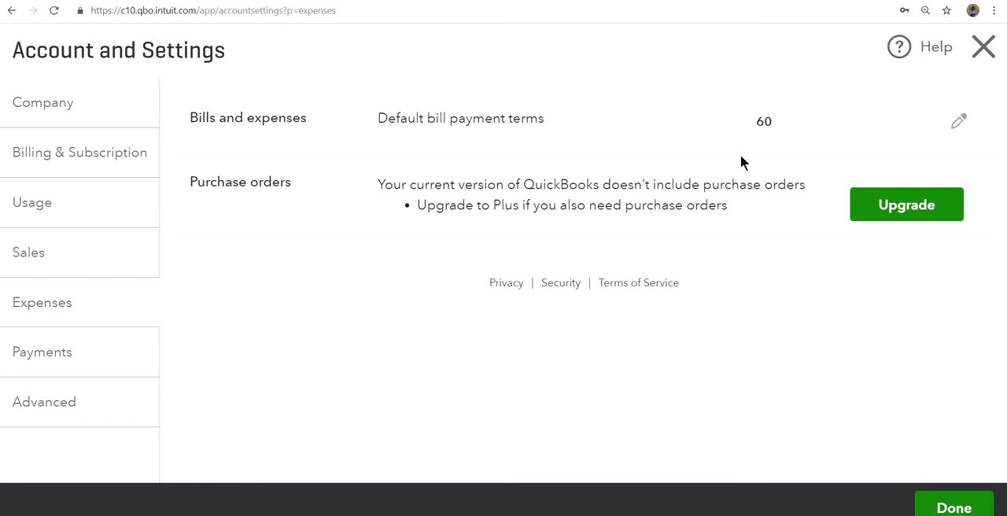
{"action": "left_click", "coordinate": [952, 507]}
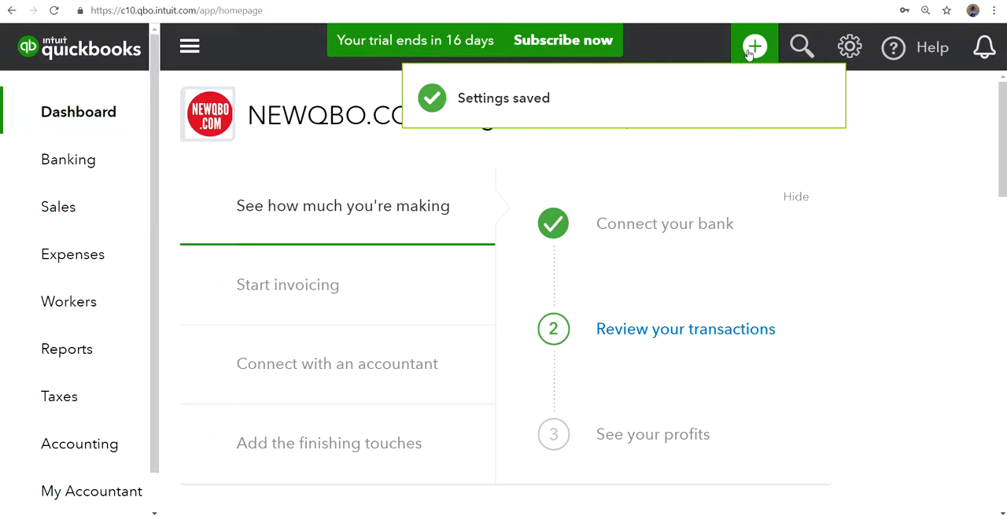
Step: Start a new bill and examine its vendor choices, default terms, bill date and due date
{"action": "left_click", "coordinate": [754, 48]}
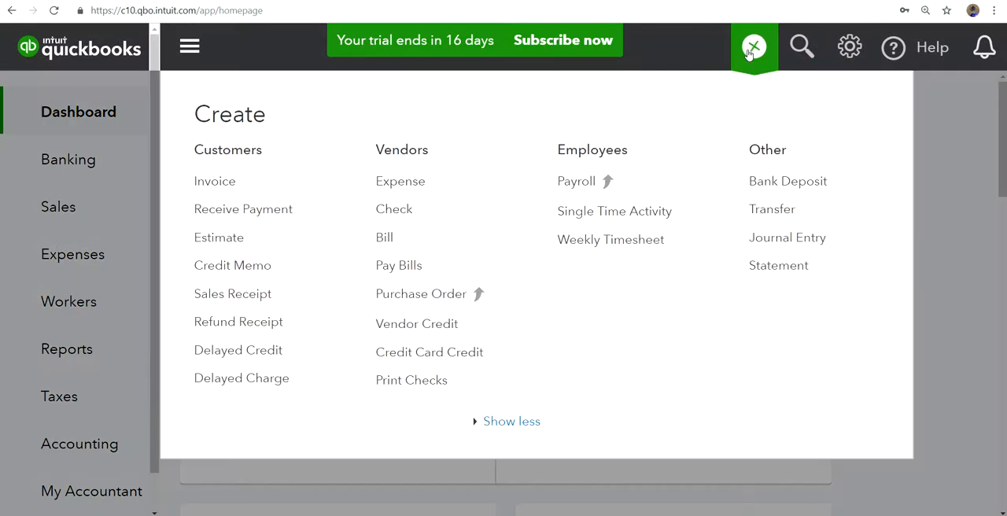
{"action": "left_click", "coordinate": [385, 235]}
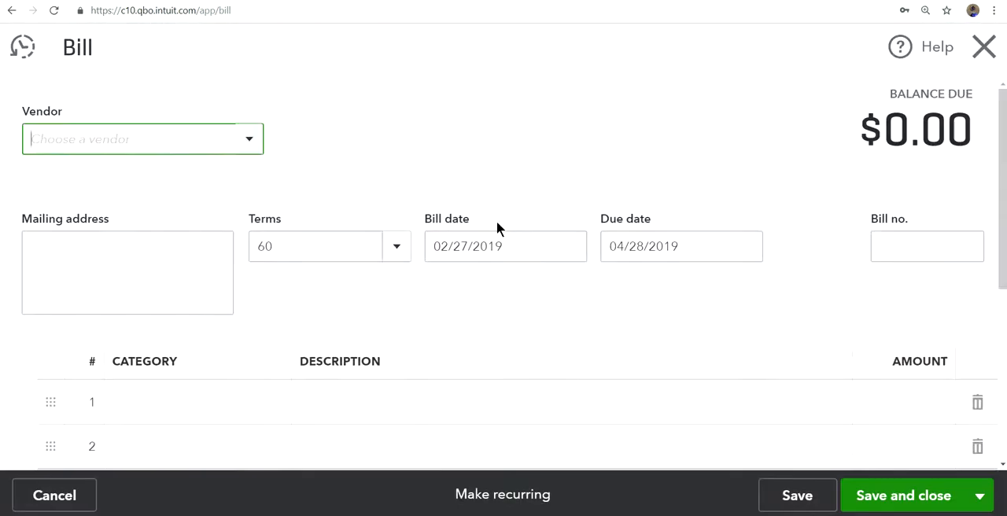
{"action": "left_click", "coordinate": [248, 140]}
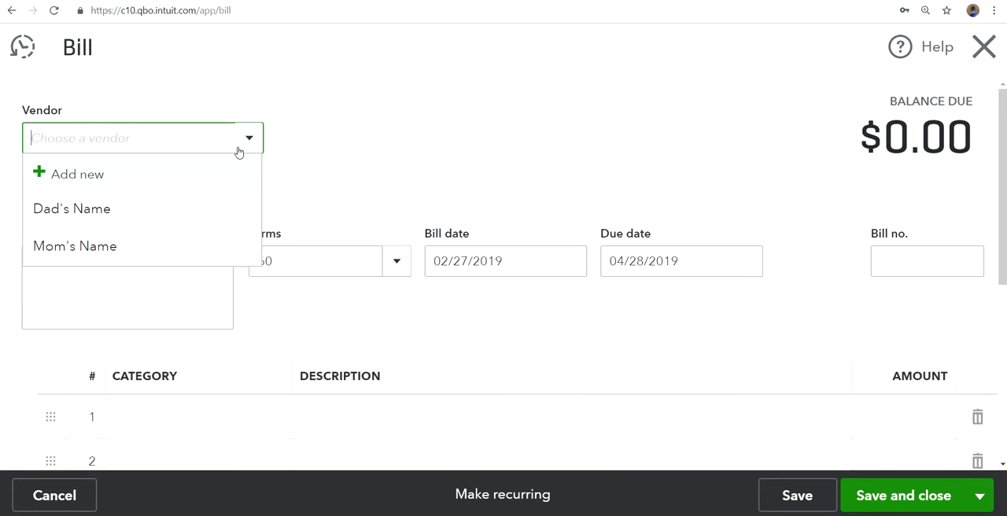
{"action": "left_click", "coordinate": [504, 305]}
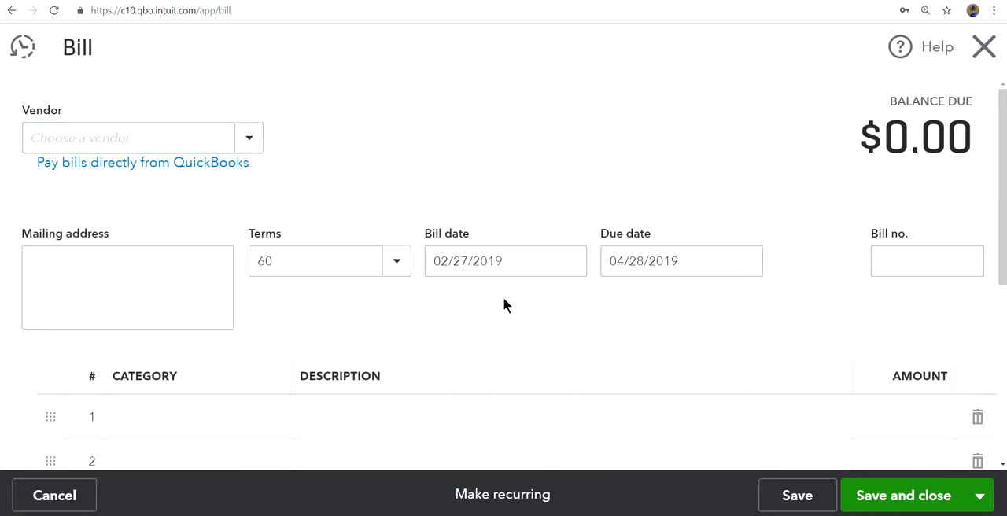
{"action": "left_click", "coordinate": [463, 266]}
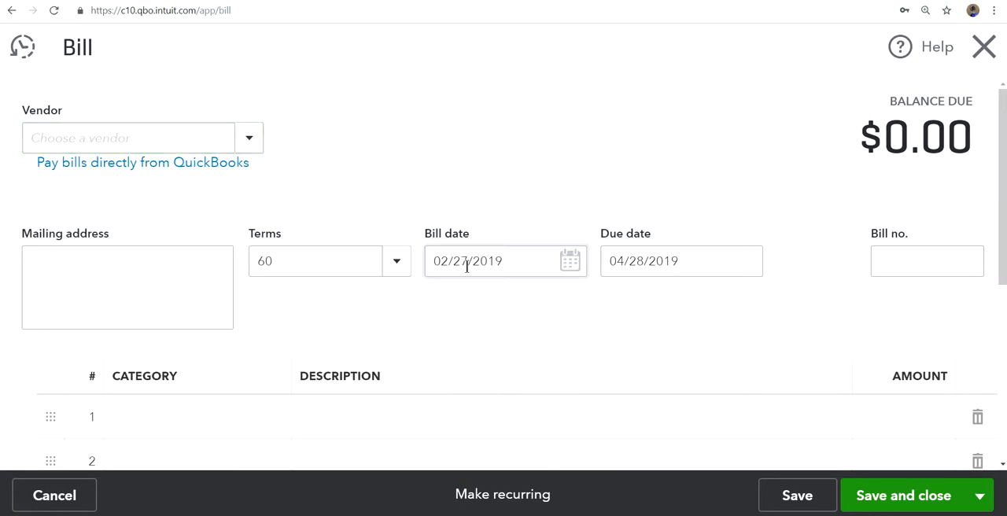
{"action": "left_click", "coordinate": [268, 261]}
{"action": "left_click", "coordinate": [592, 233]}
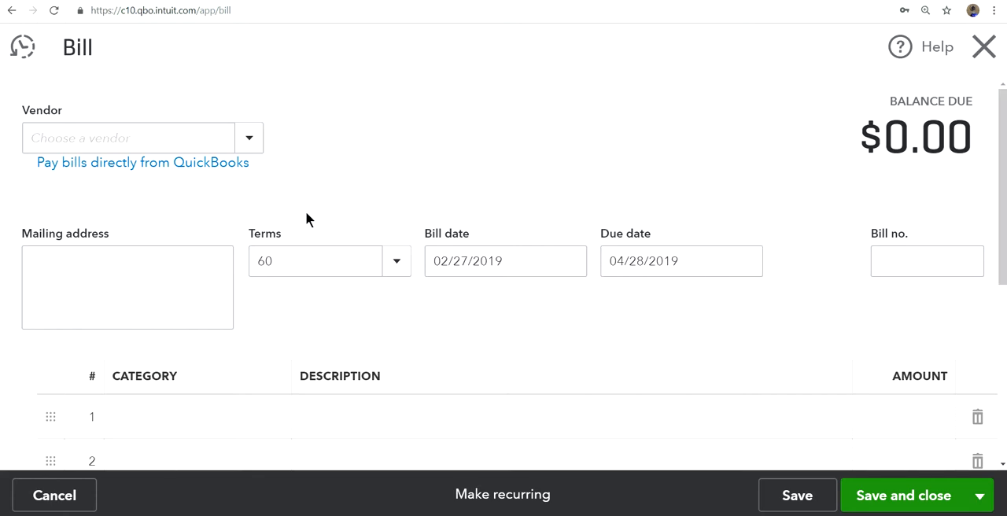
Step: Try the 30 days terms on the new bill, and close the bill without saving
{"action": "left_click", "coordinate": [396, 260]}
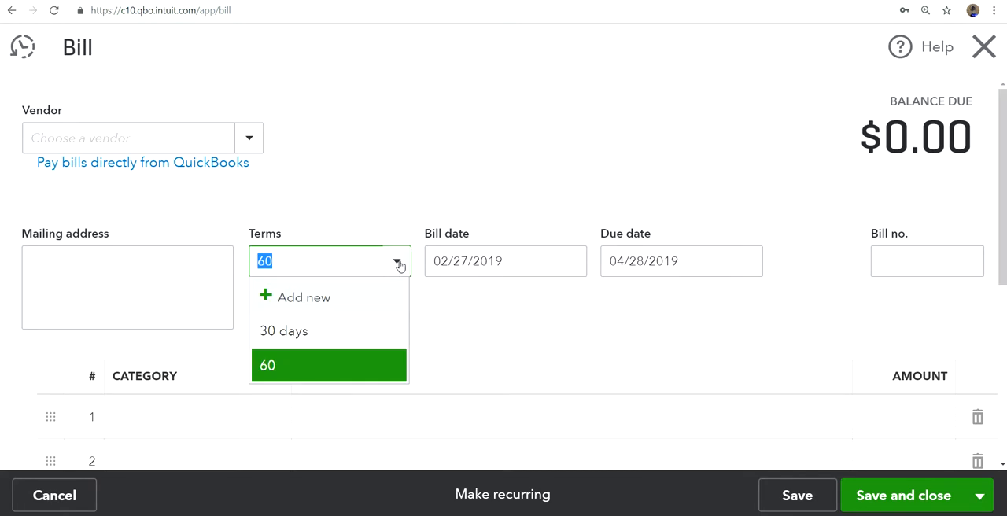
{"action": "left_click", "coordinate": [317, 336]}
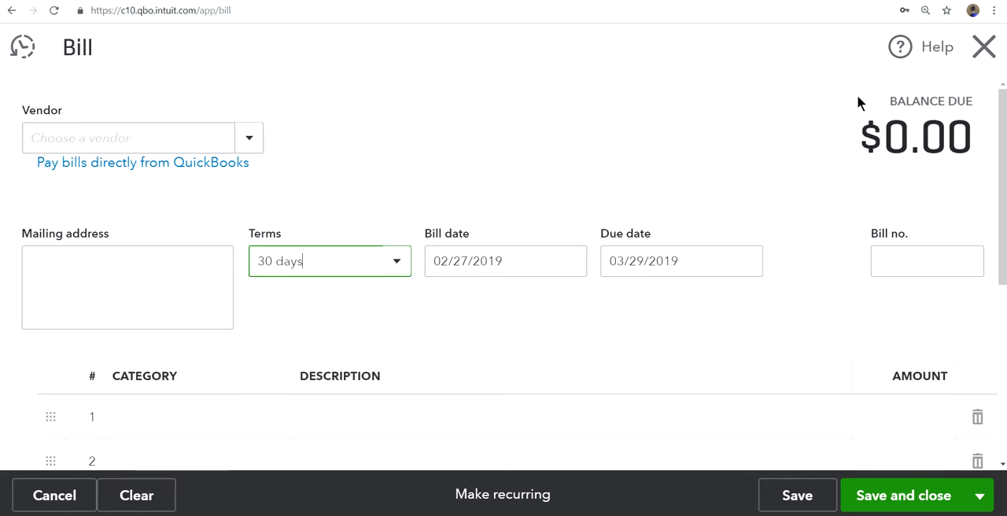
{"action": "left_click", "coordinate": [984, 47]}
{"action": "left_click", "coordinate": [622, 312]}
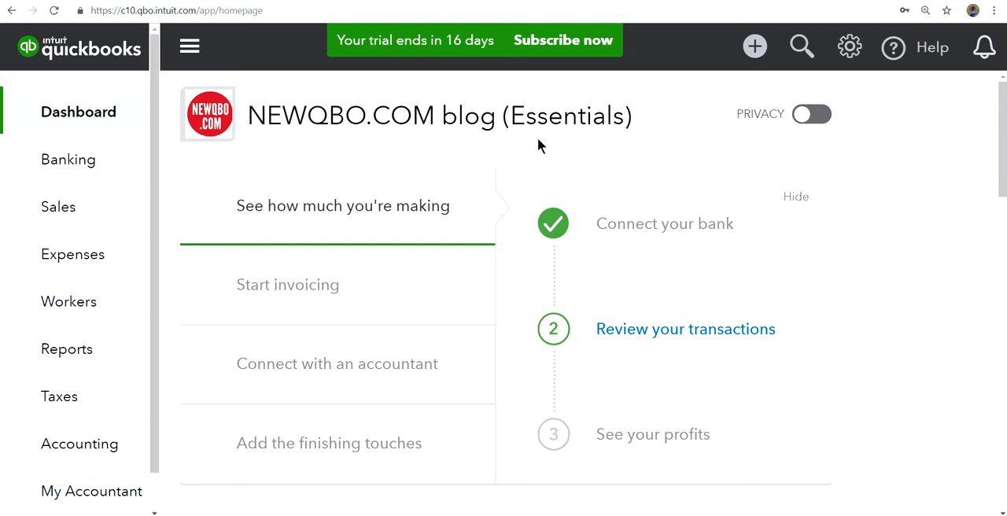
Step: Review the Essentials company's available transaction types once more, and switch to the NEWQBO.COM blog (Plus) company
{"action": "left_click", "coordinate": [754, 46]}
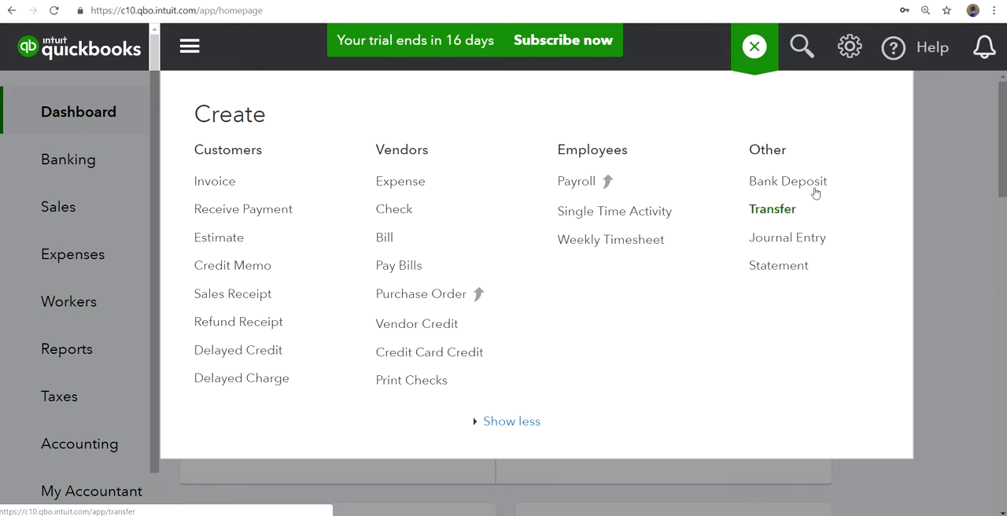
{"action": "left_click", "coordinate": [849, 52]}
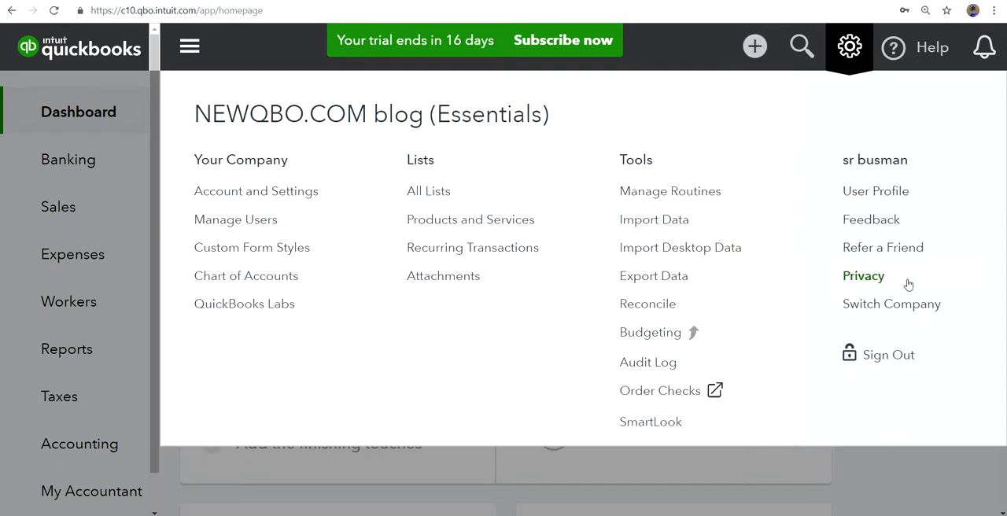
{"action": "left_click", "coordinate": [888, 312]}
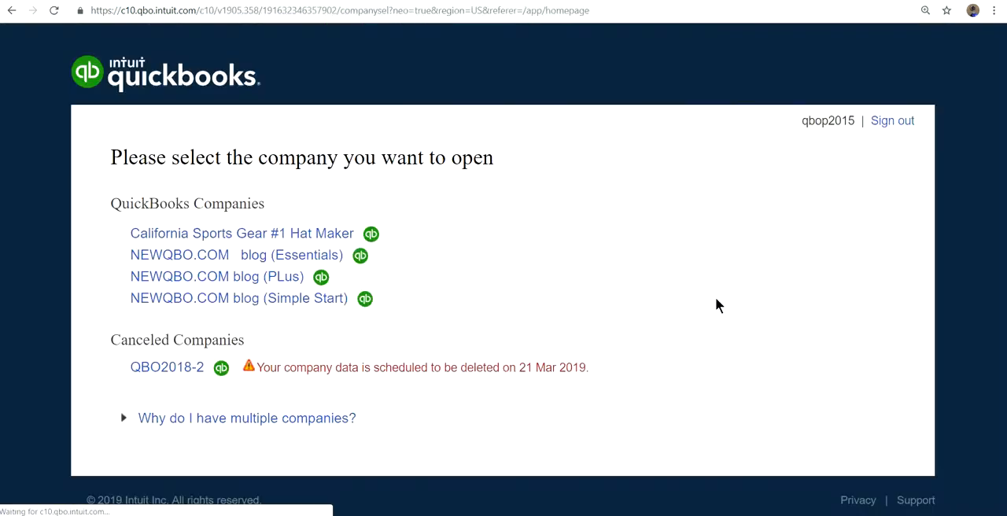
{"action": "left_click", "coordinate": [224, 282]}
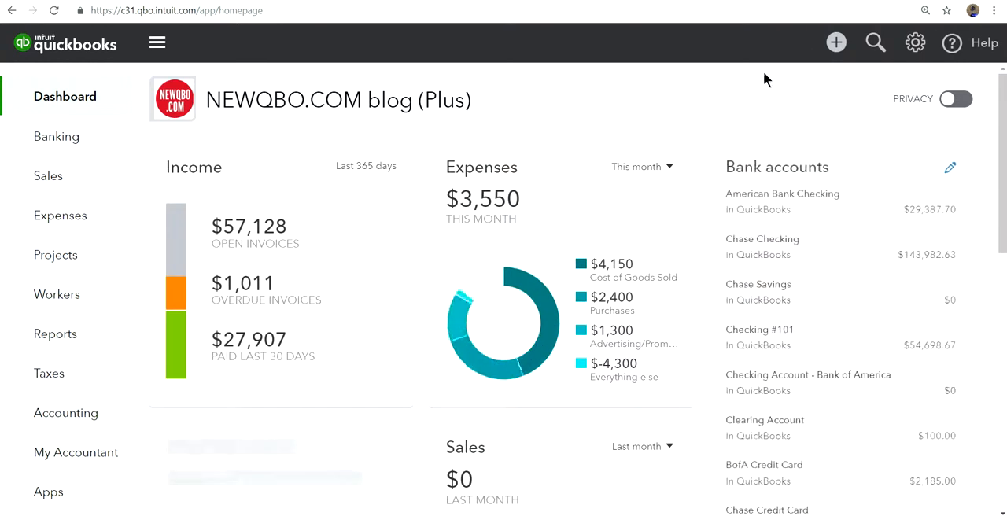
Step: Review the transaction types available in the Plus company, and open its Expenses settings in Account and Settings
{"action": "left_click", "coordinate": [797, 43]}
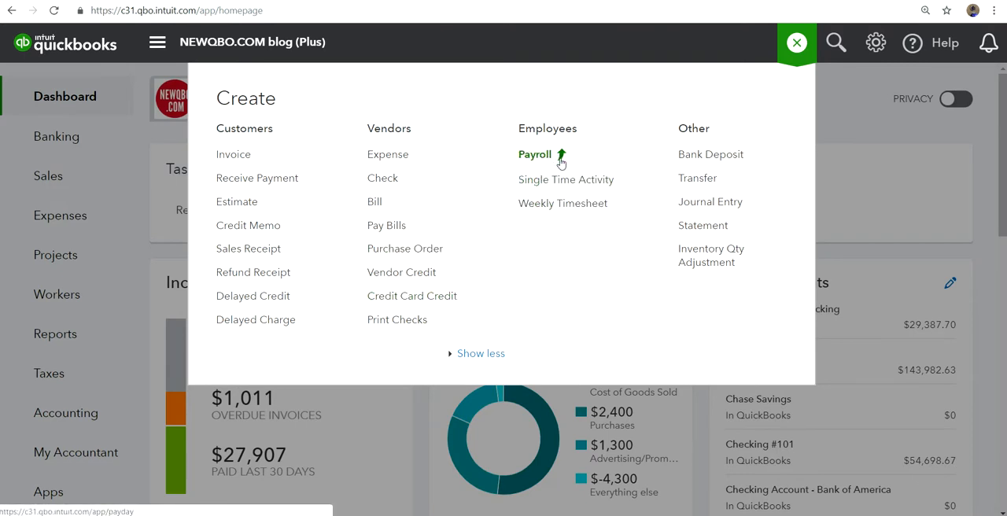
{"action": "left_click", "coordinate": [876, 46]}
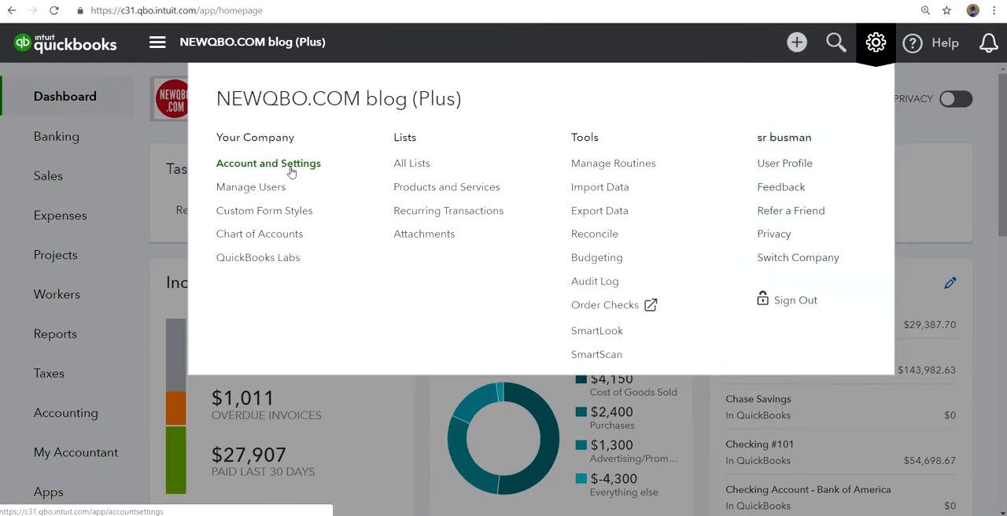
{"action": "left_click", "coordinate": [290, 172]}
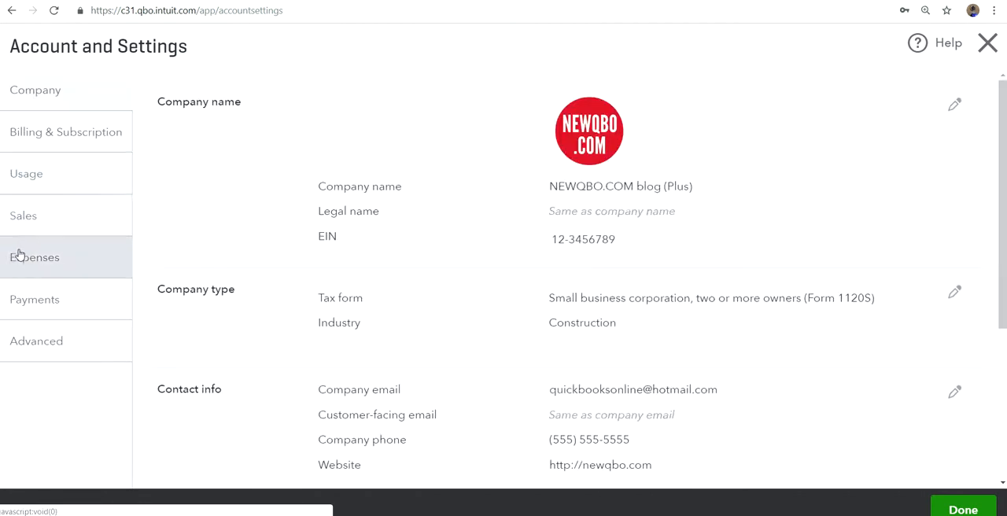
{"action": "left_click", "coordinate": [20, 253]}
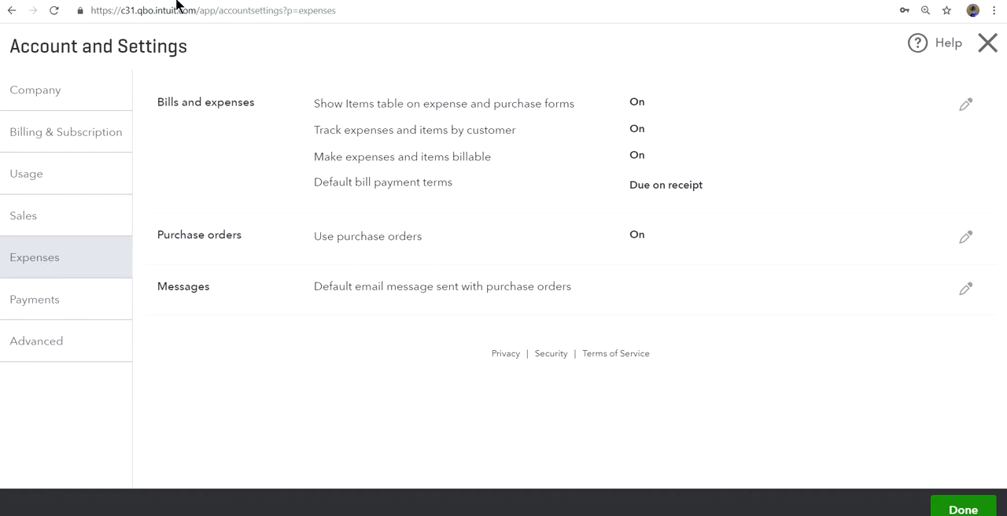
Step: Duplicate the browser tab with the Plus company's Expenses settings, and close the settings in the copy
{"action": "right_click", "coordinate": [236, 2]}
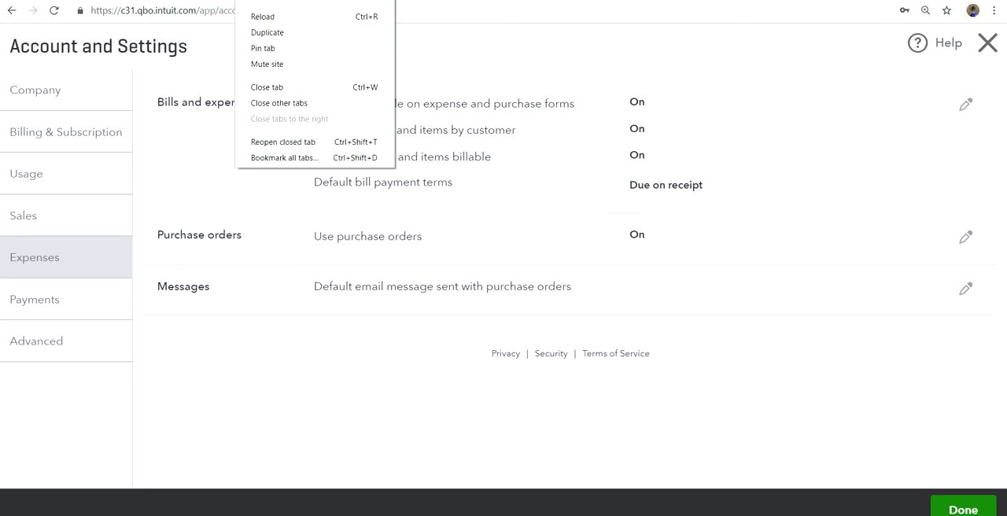
{"action": "left_click", "coordinate": [266, 34]}
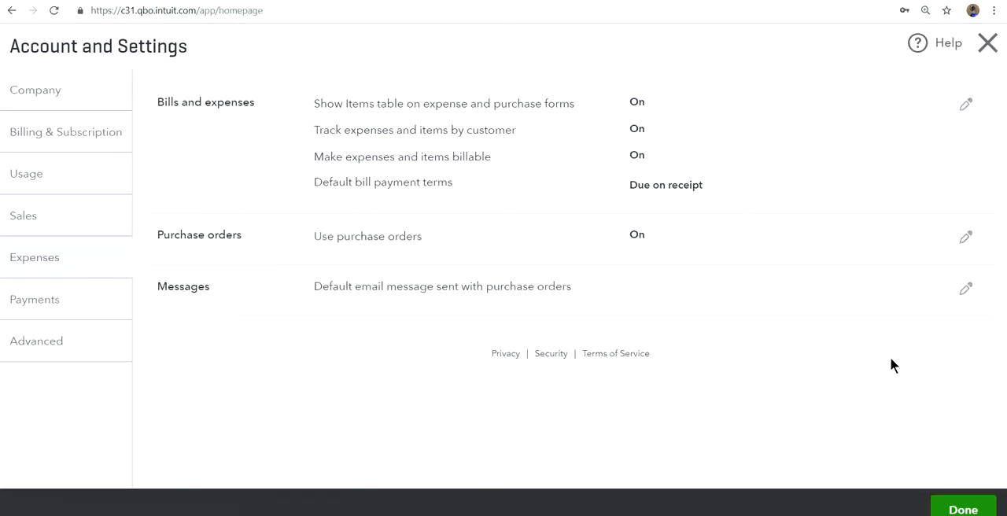
{"action": "left_click", "coordinate": [976, 509]}
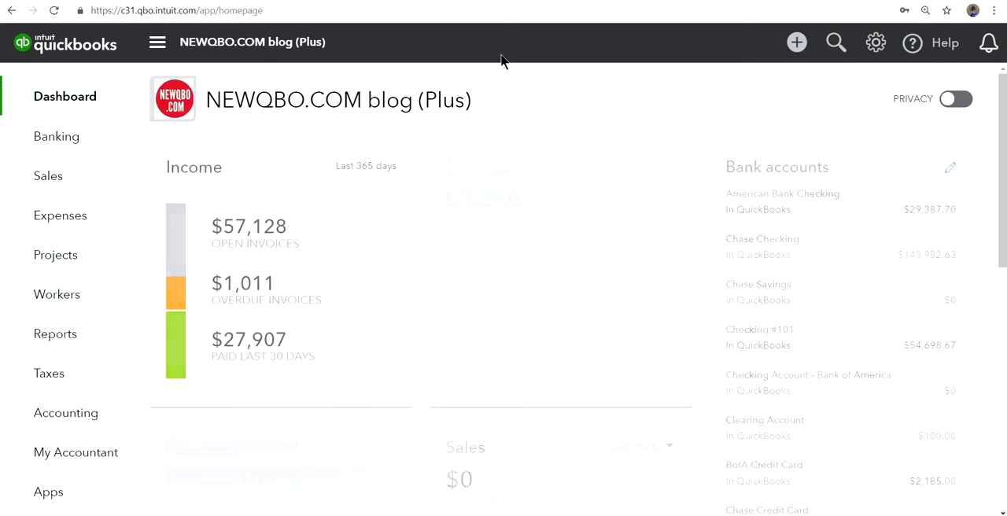
Step: Start a new expense, examine its category and item tables and the product/service choices, and close it without saving
{"action": "left_click", "coordinate": [796, 42]}
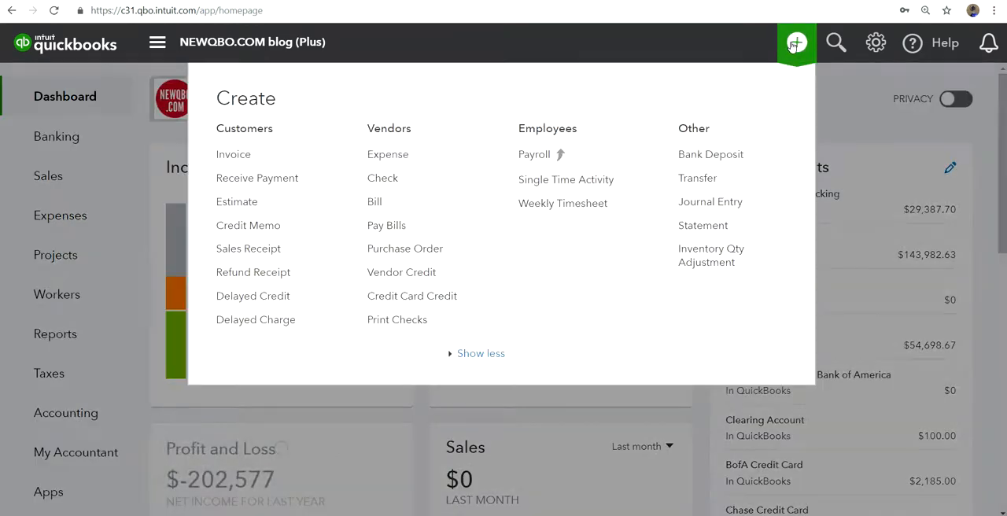
{"action": "left_click", "coordinate": [389, 157]}
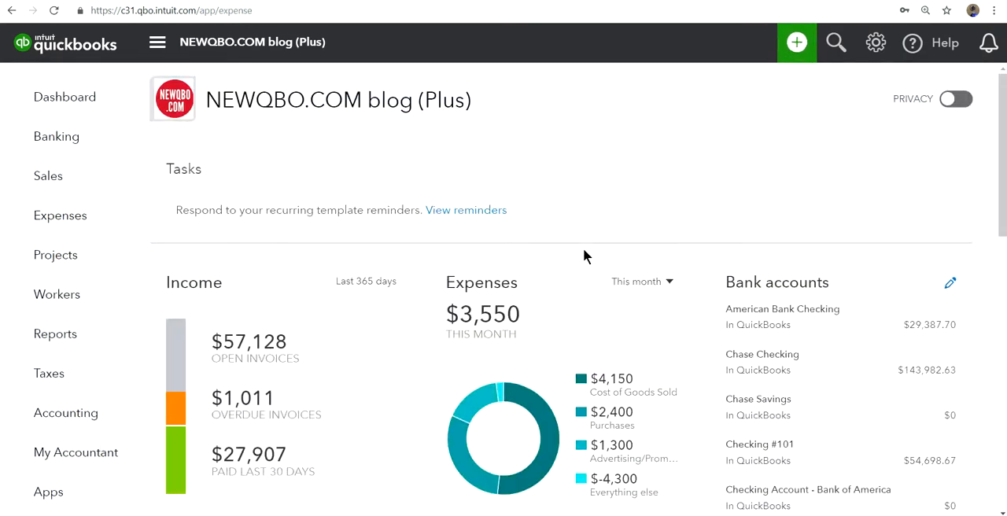
{"action": "scroll", "coordinate": [583, 255], "scroll_direction": "down", "scroll_amount": 3}
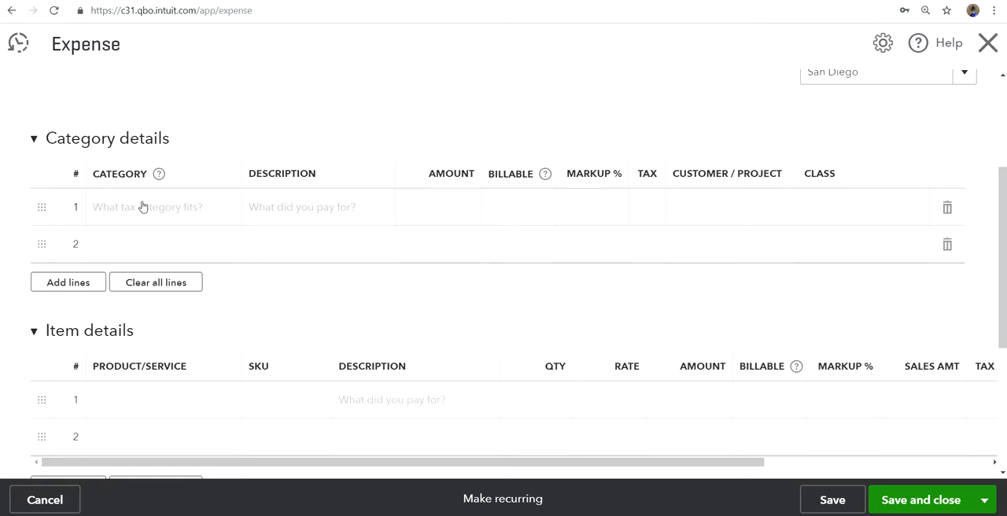
{"action": "scroll", "coordinate": [204, 229], "scroll_direction": "down", "scroll_amount": 1}
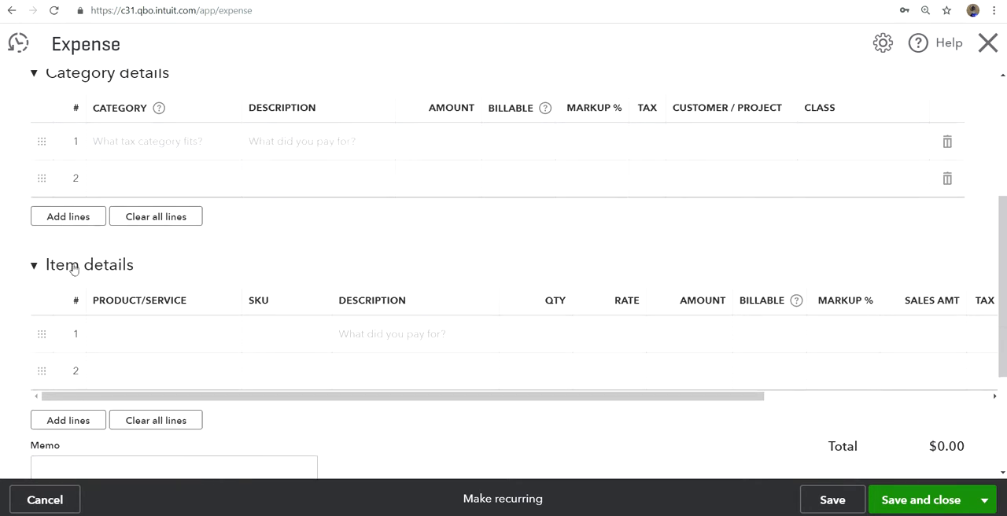
{"action": "left_click", "coordinate": [178, 343]}
{"action": "left_click", "coordinate": [233, 338]}
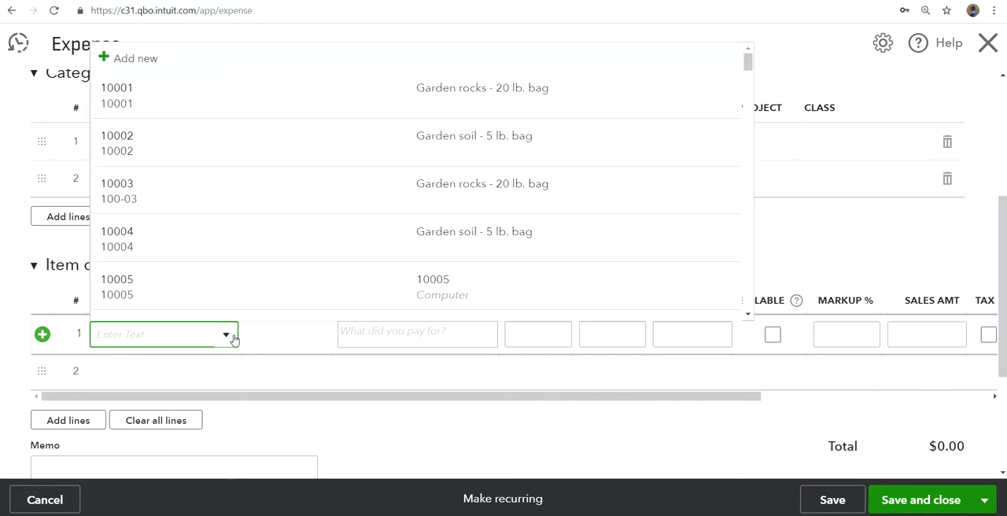
{"action": "left_click", "coordinate": [810, 41]}
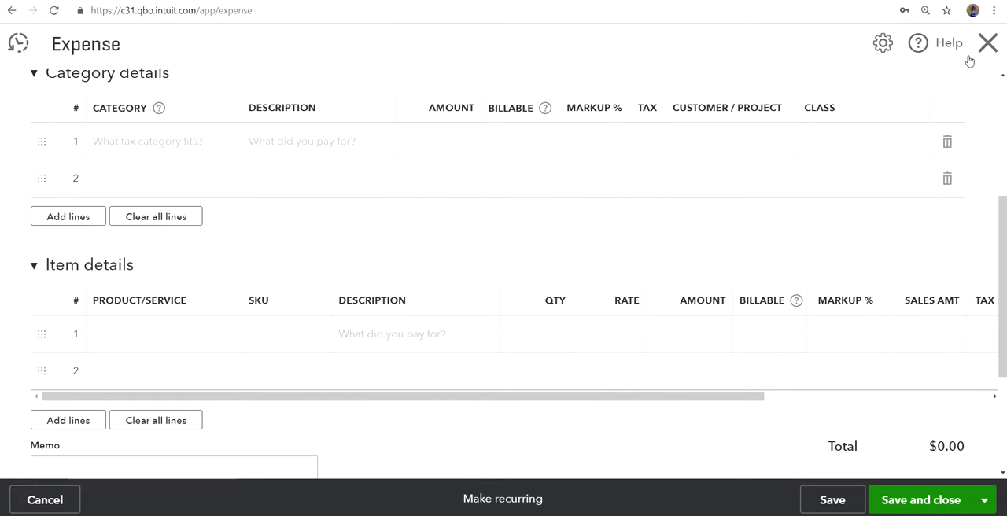
{"action": "left_click", "coordinate": [989, 44]}
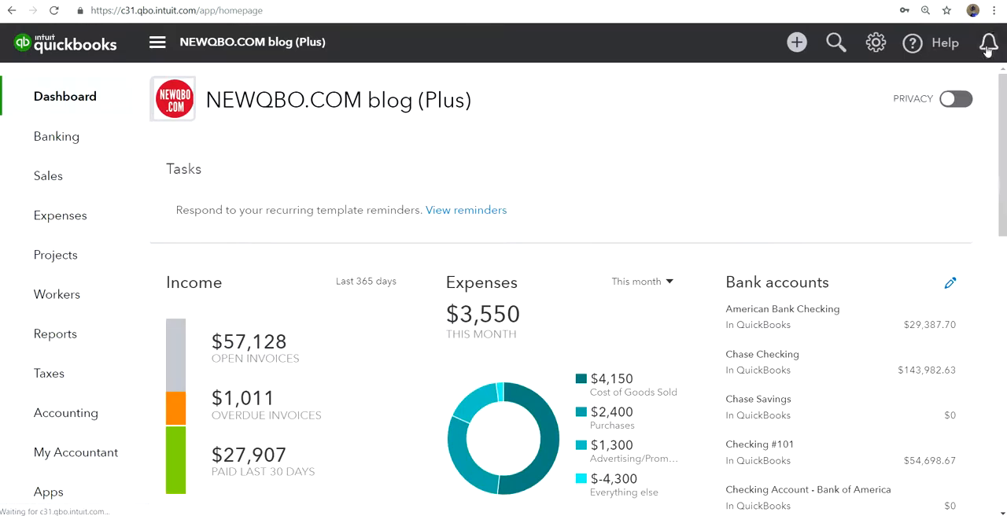
Step: Review the Products and Services list and the types offered for a new product or service, without creating one
{"action": "left_click", "coordinate": [866, 48]}
{"action": "left_click", "coordinate": [420, 190]}
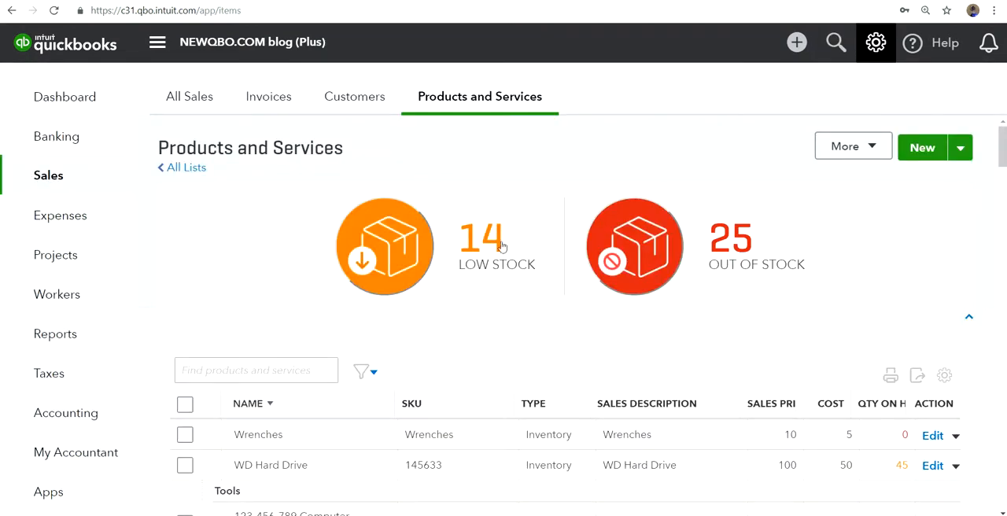
{"action": "mouse_move", "coordinate": [49, 186]}
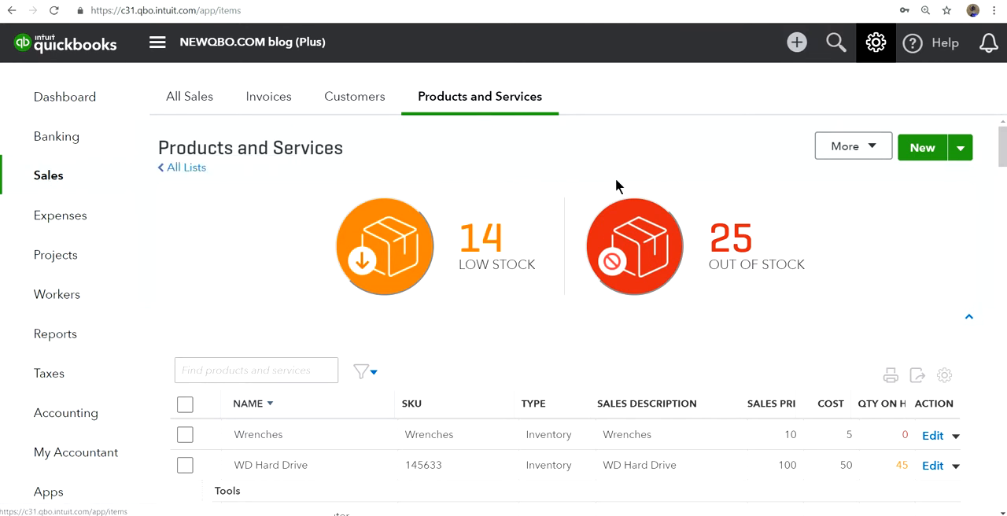
{"action": "scroll", "coordinate": [776, 252], "scroll_direction": "down", "scroll_amount": 2}
{"action": "scroll", "coordinate": [782, 265], "scroll_direction": "up", "scroll_amount": 2}
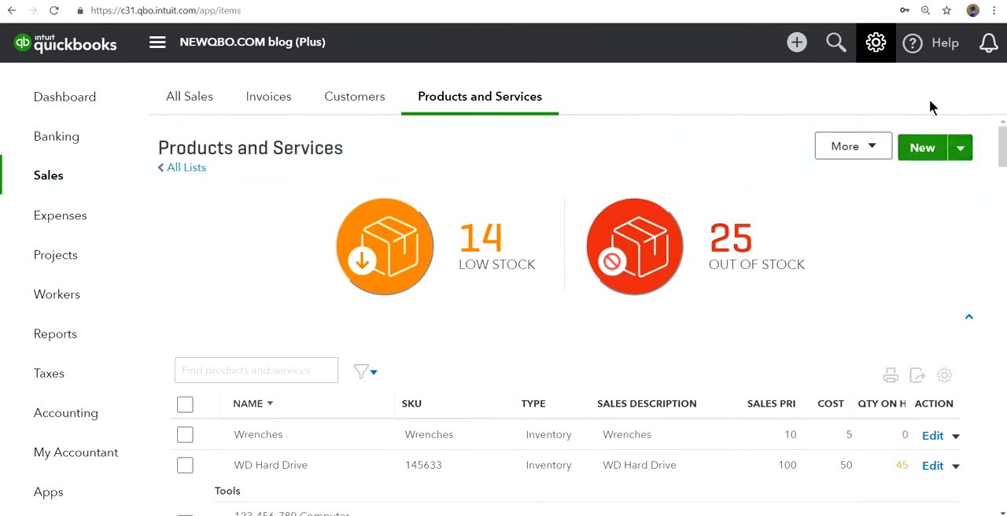
{"action": "left_click", "coordinate": [922, 148]}
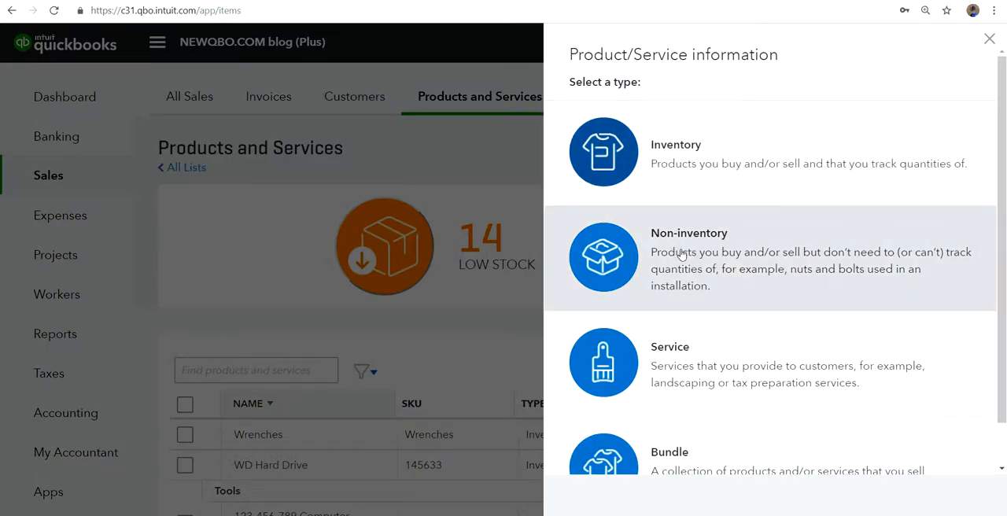
{"action": "scroll", "coordinate": [647, 333], "scroll_direction": "down", "scroll_amount": 1}
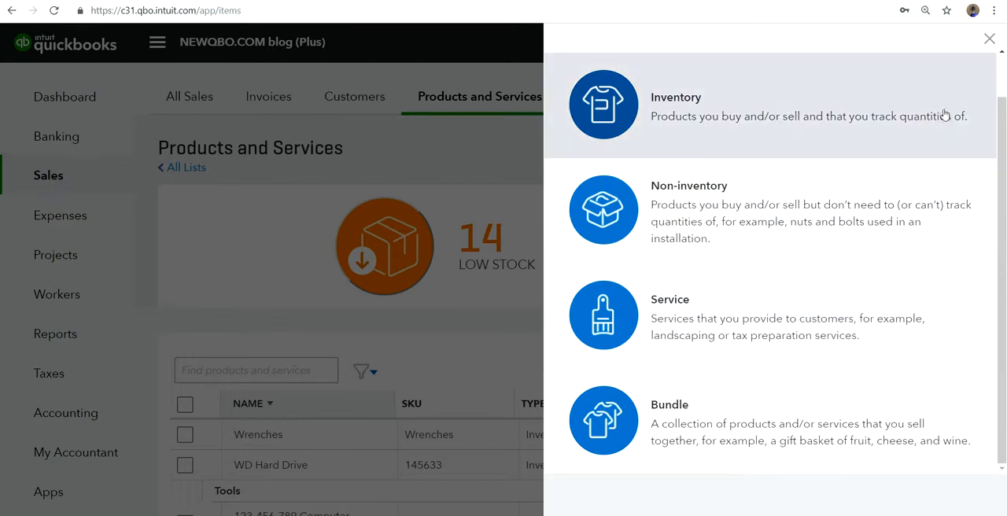
{"action": "left_click", "coordinate": [988, 40]}
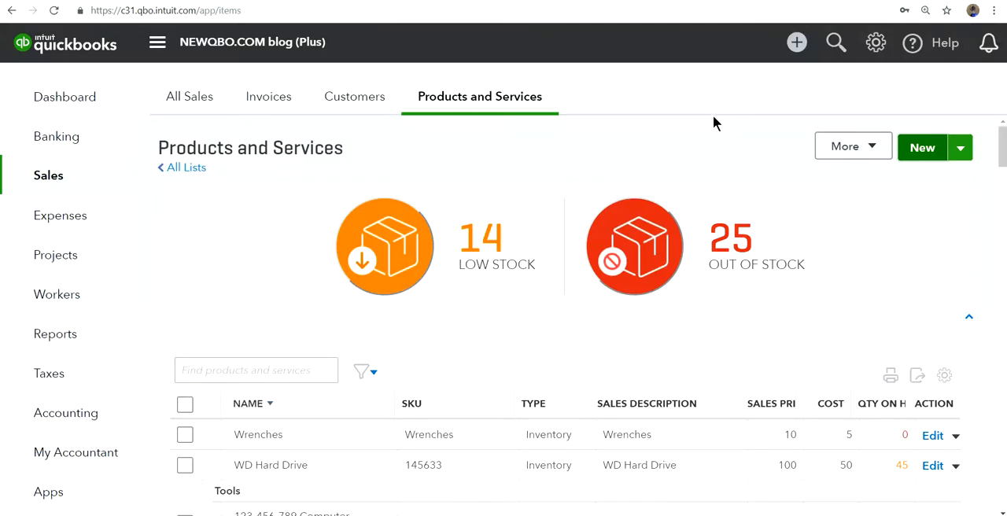
Step: Review the Plus company's Expenses settings in Account and Settings, and close them
{"action": "left_click", "coordinate": [863, 50]}
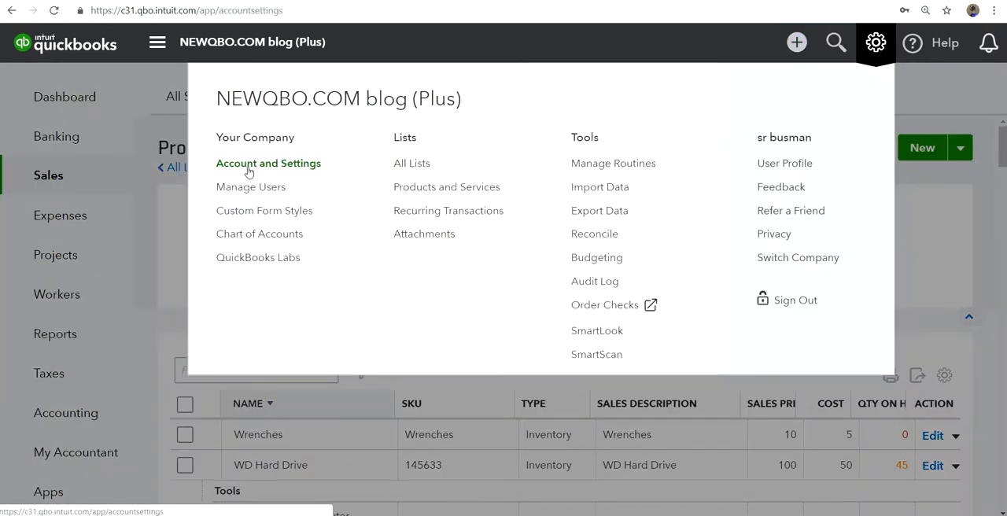
{"action": "left_click", "coordinate": [247, 165]}
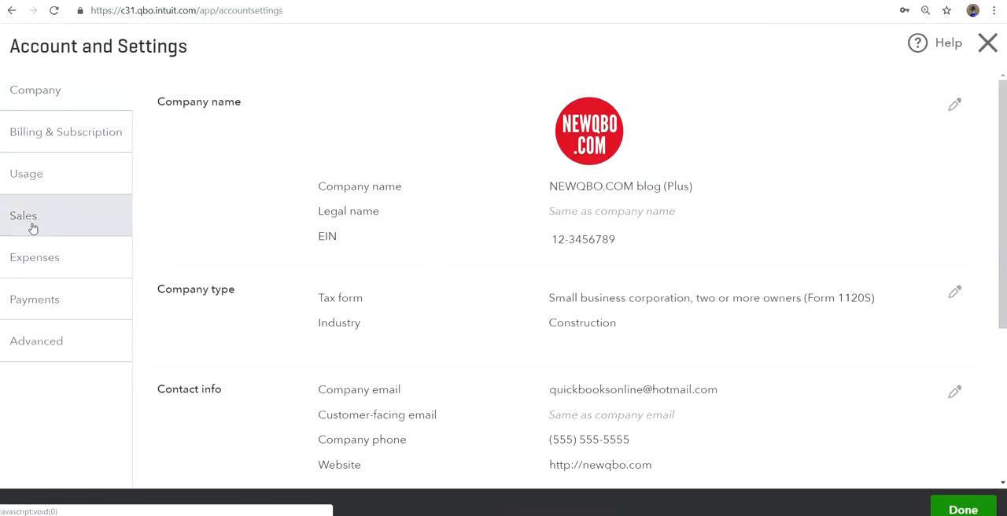
{"action": "left_click", "coordinate": [18, 260]}
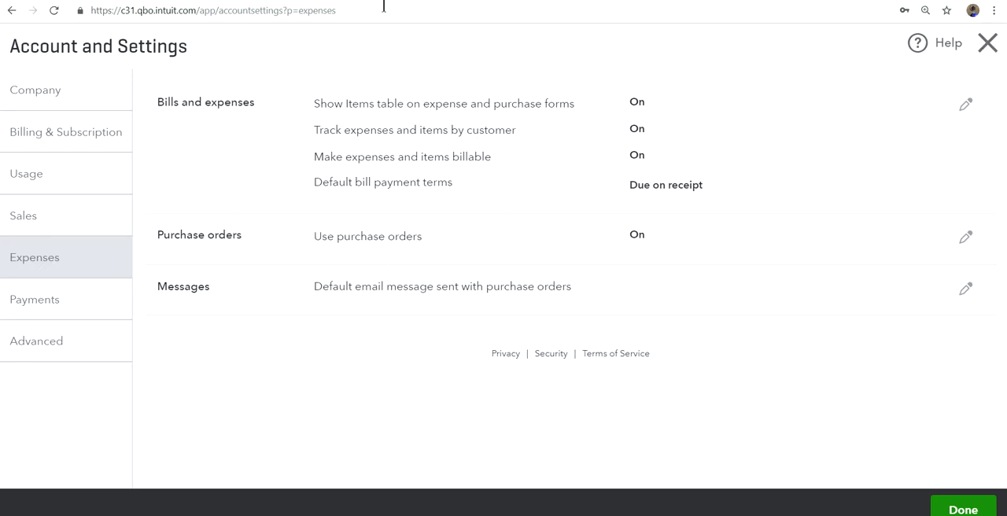
{"action": "left_click", "coordinate": [989, 44]}
Step: Start a new expense and enter a first category line for Purchases with an amount of 1,000.00
{"action": "left_click", "coordinate": [797, 44]}
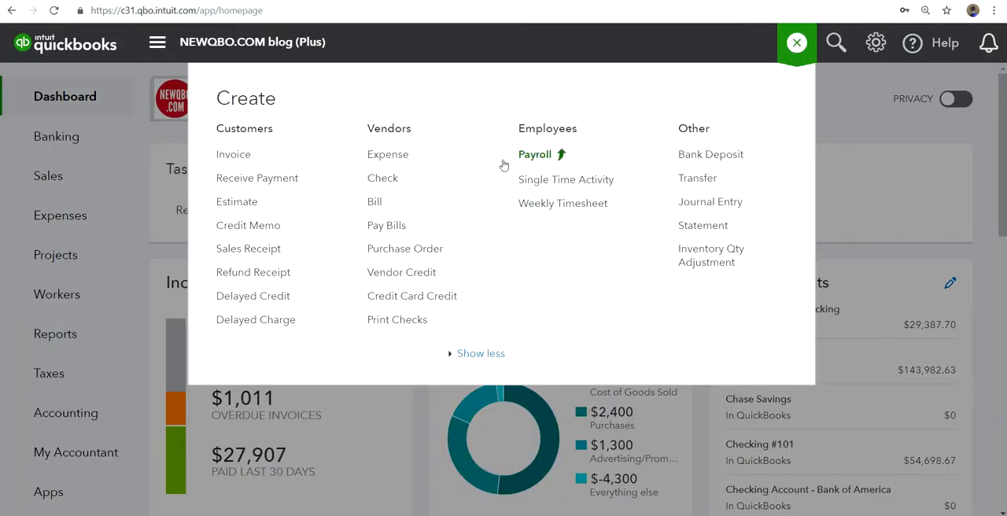
{"action": "left_click", "coordinate": [379, 160]}
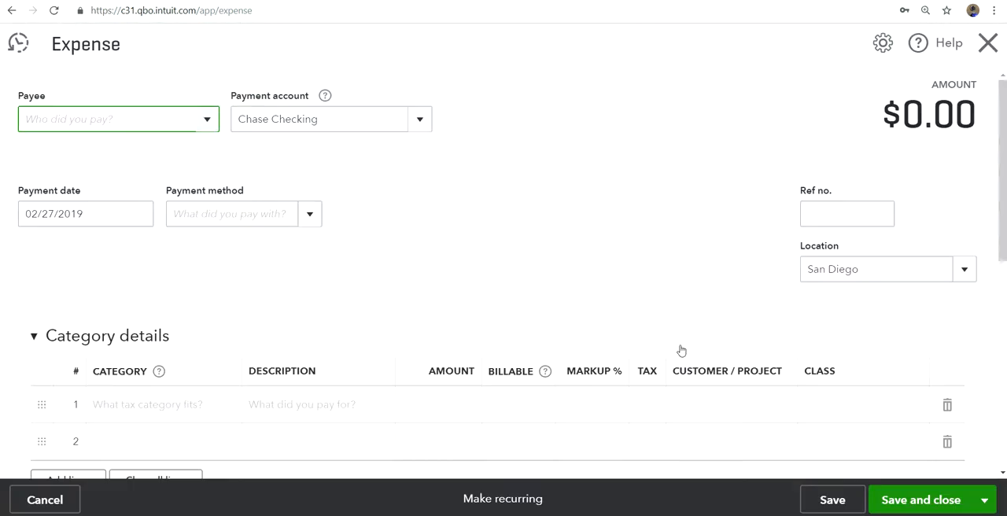
{"action": "scroll", "coordinate": [681, 351], "scroll_direction": "down", "scroll_amount": 3}
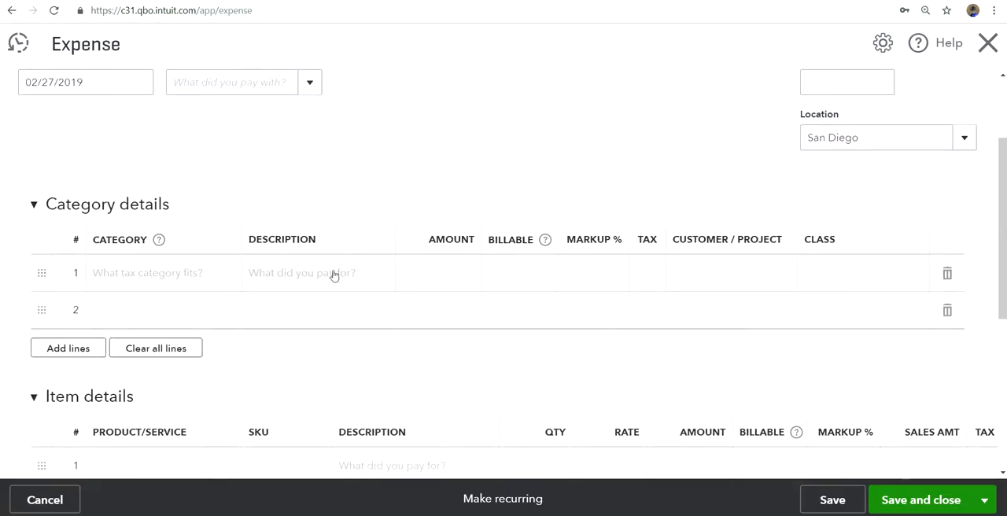
{"action": "left_click", "coordinate": [137, 273]}
{"action": "left_click", "coordinate": [225, 274]}
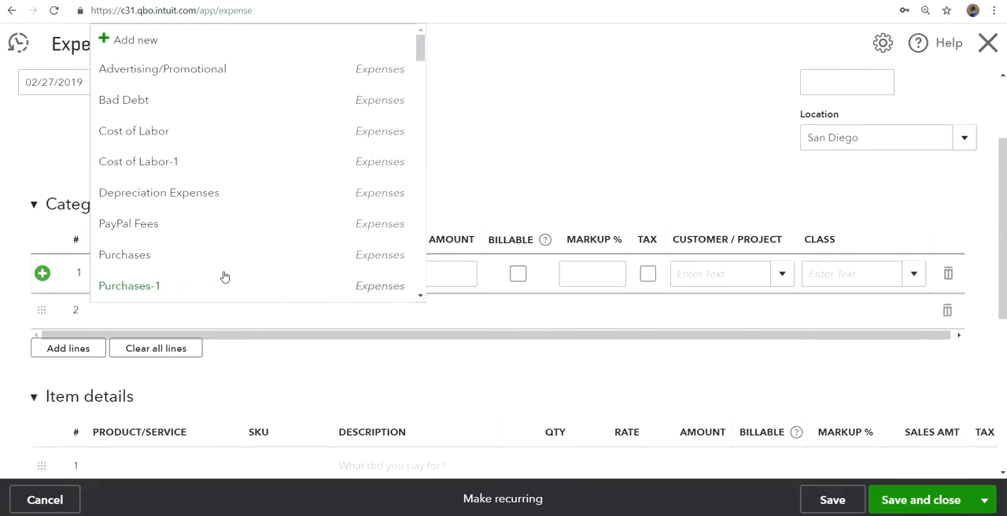
{"action": "left_click", "coordinate": [210, 259]}
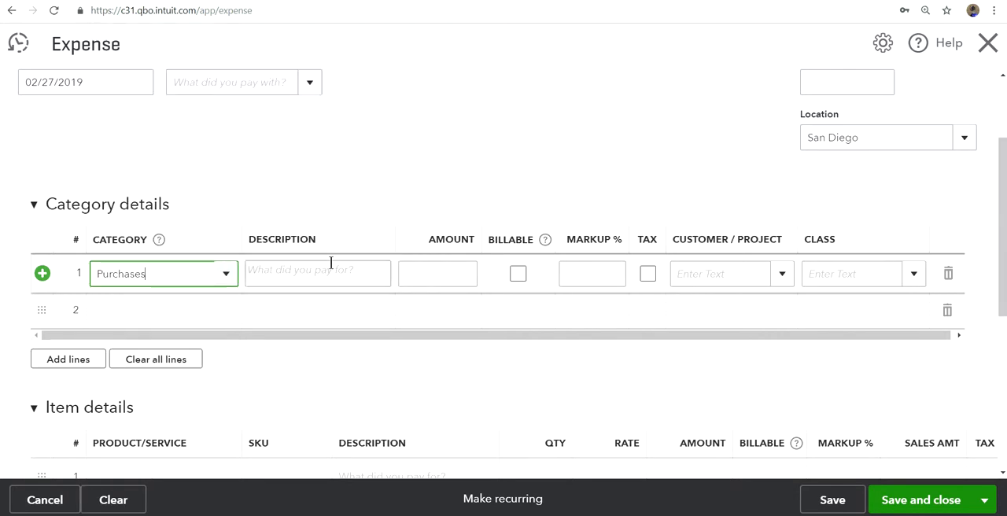
{"action": "left_click", "coordinate": [412, 267]}
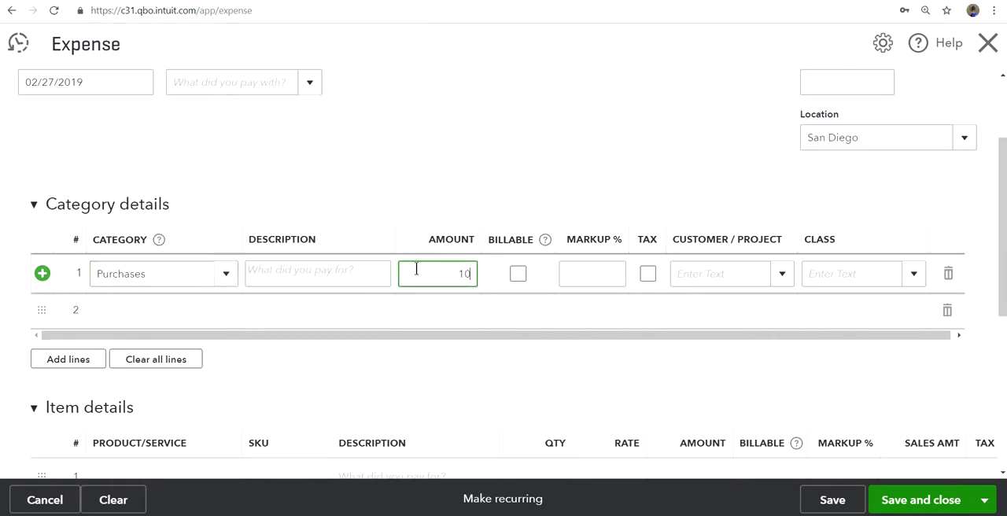
Step: Assign the Purchases line of the expense to the customer City of Los Angeles
{"action": "left_click", "coordinate": [729, 273]}
{"action": "left_click", "coordinate": [783, 274]}
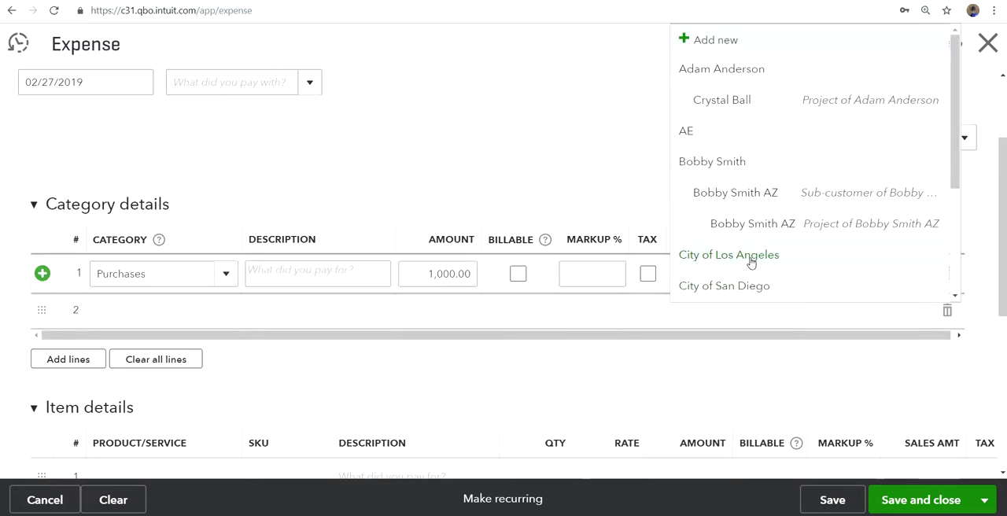
{"action": "left_click", "coordinate": [752, 259]}
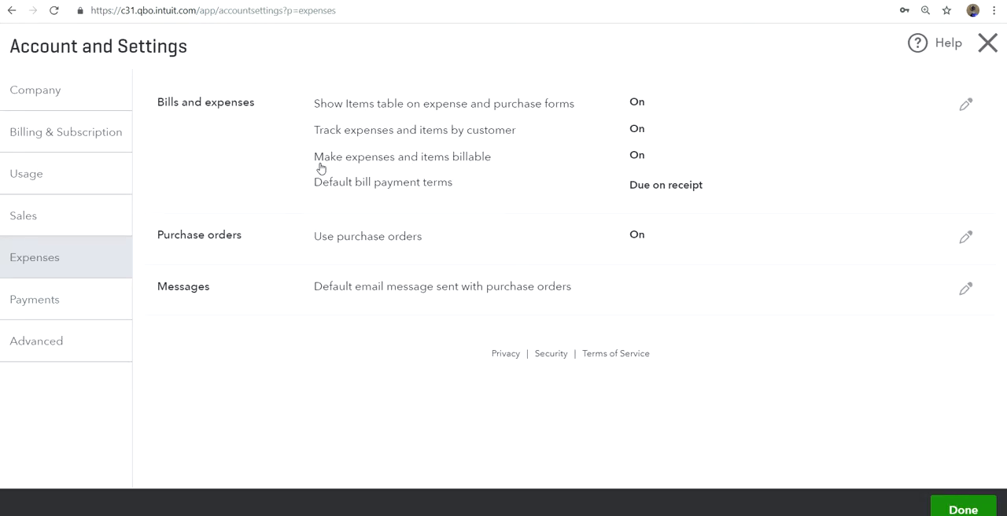
Step: Open the Bills and expenses settings for editing and examine the default markup rate for billable expenses
{"action": "left_click", "coordinate": [486, 162]}
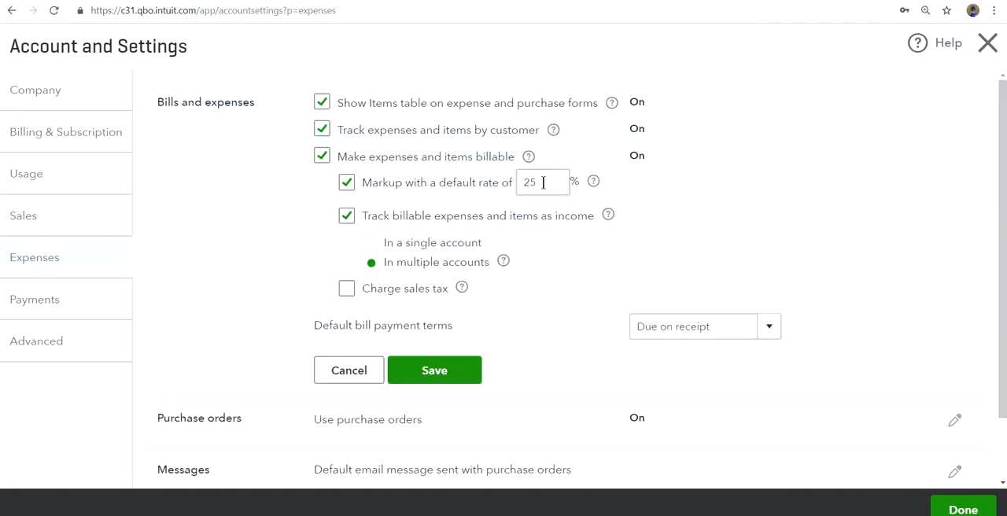
{"action": "left_click_drag", "start_coordinate": [543, 181], "coordinate": [509, 183]}
{"action": "left_click", "coordinate": [658, 183]}
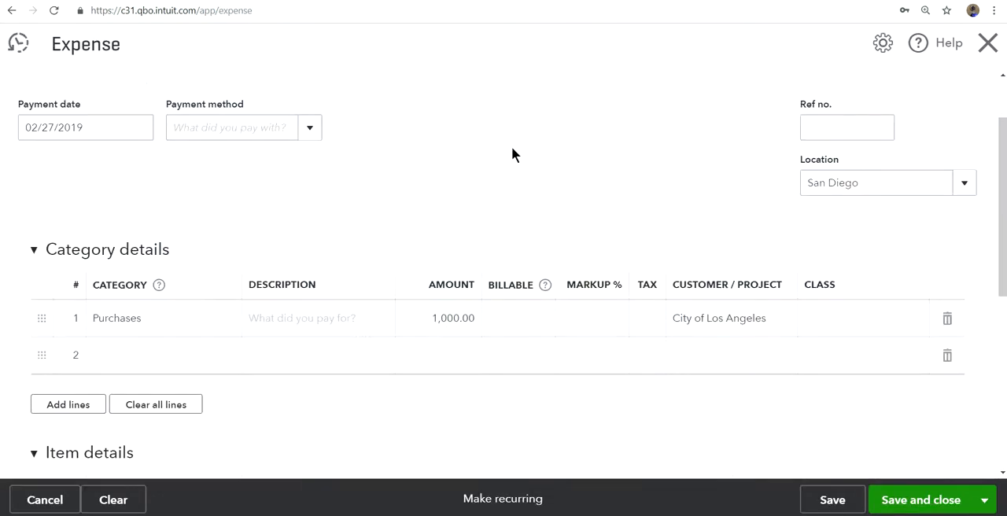
Step: Mark the Purchases line of the expense as billable without tax, and assign it the Services class
{"action": "left_click", "coordinate": [519, 324]}
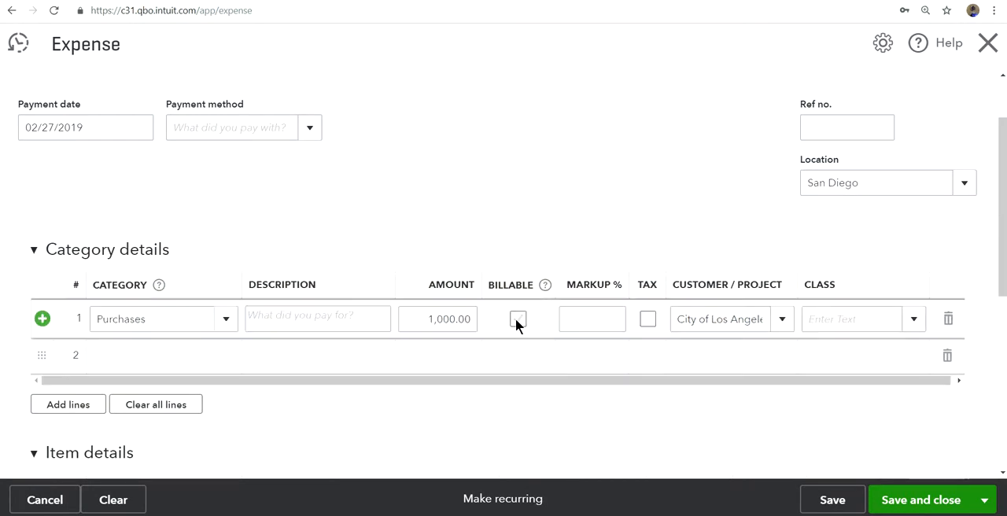
{"action": "left_click", "coordinate": [516, 318]}
{"action": "left_click", "coordinate": [647, 320]}
{"action": "left_click", "coordinate": [648, 318]}
{"action": "left_click", "coordinate": [914, 320]}
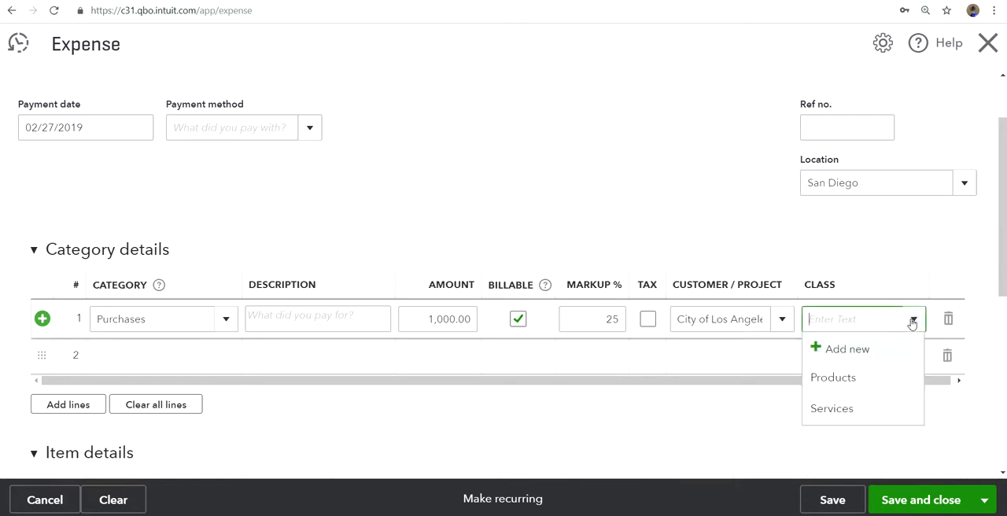
{"action": "left_click", "coordinate": [828, 415]}
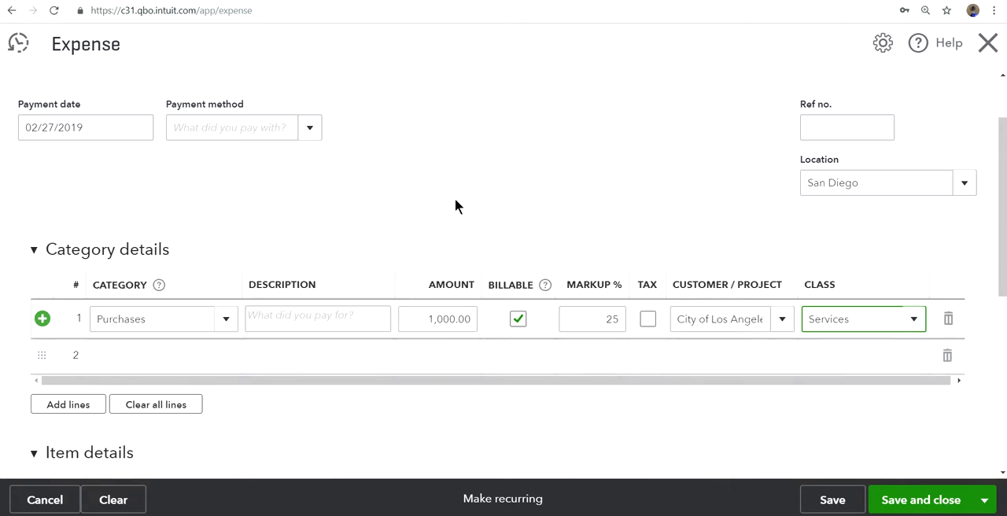
Step: Set the payee of the expense to the vendor A1 Supplier
{"action": "scroll", "coordinate": [455, 198], "scroll_direction": "up", "scroll_amount": 2}
{"action": "left_click", "coordinate": [205, 120]}
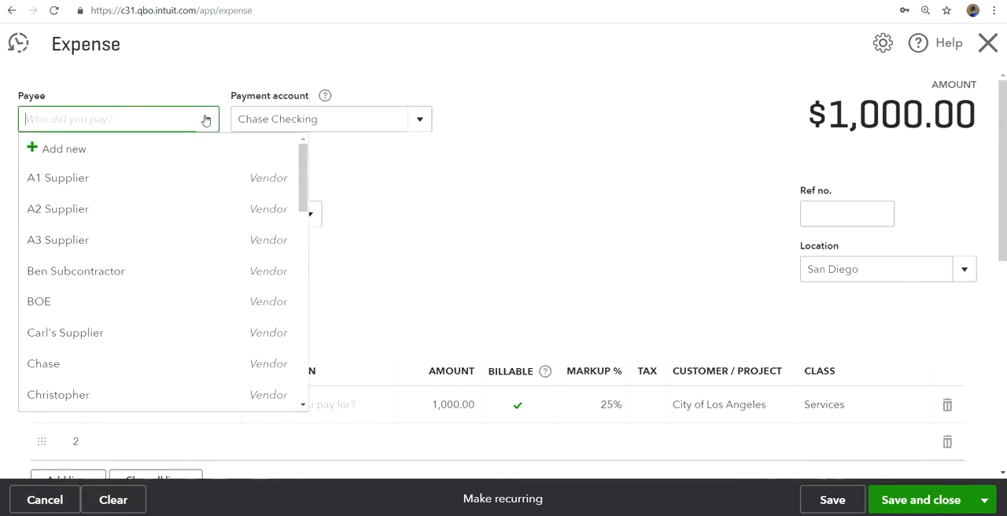
{"action": "left_click", "coordinate": [86, 183]}
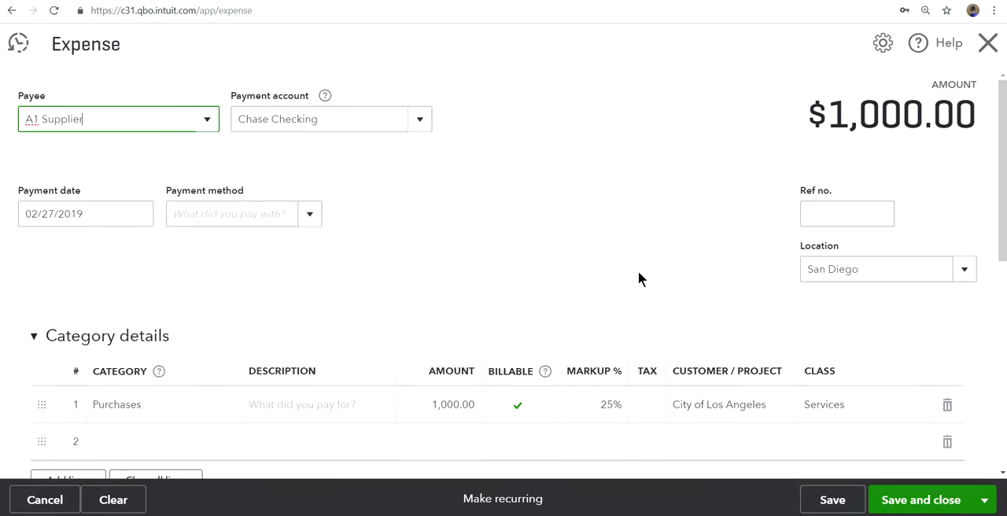
{"action": "left_click", "coordinate": [777, 89]}
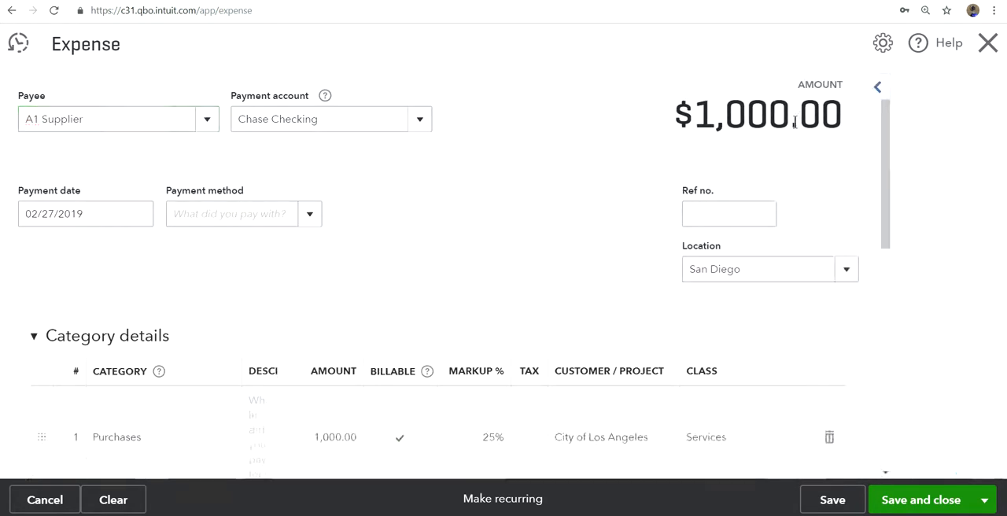
Step: Examine the expense's location and the billable, markup, customer and class entries of its Purchases line
{"action": "scroll", "coordinate": [638, 285], "scroll_direction": "down", "scroll_amount": 2}
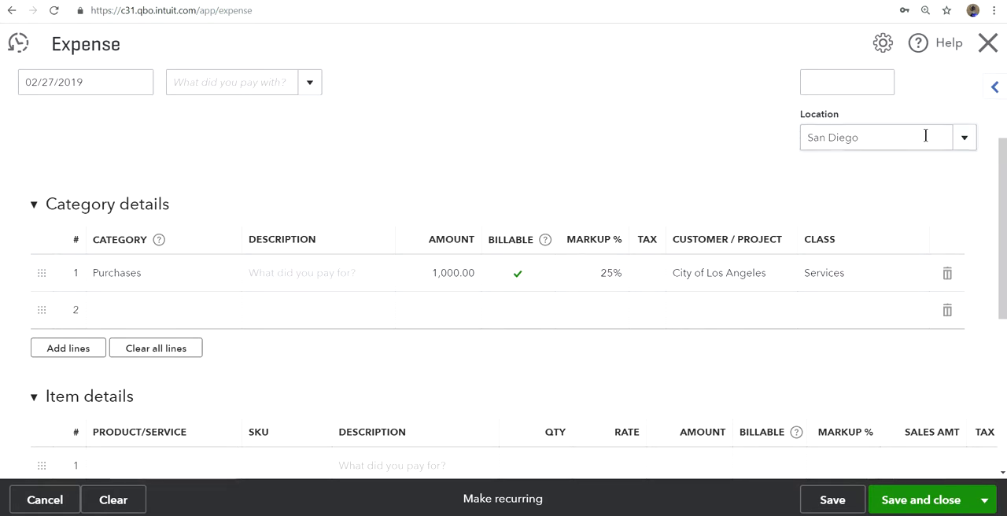
{"action": "left_click", "coordinate": [961, 141]}
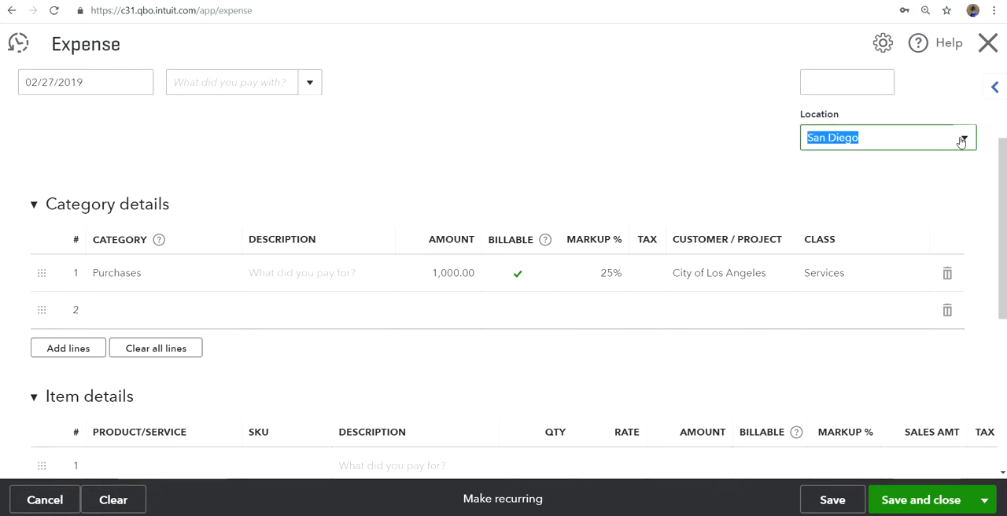
{"action": "left_click", "coordinate": [893, 135]}
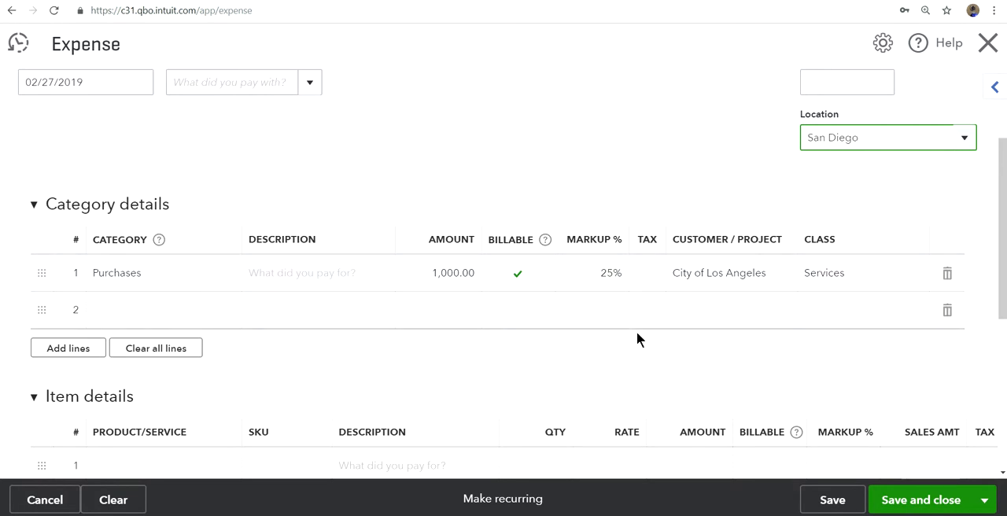
{"action": "scroll", "coordinate": [643, 154], "scroll_direction": "up", "scroll_amount": 2}
{"action": "scroll", "coordinate": [653, 159], "scroll_direction": "down", "scroll_amount": 1}
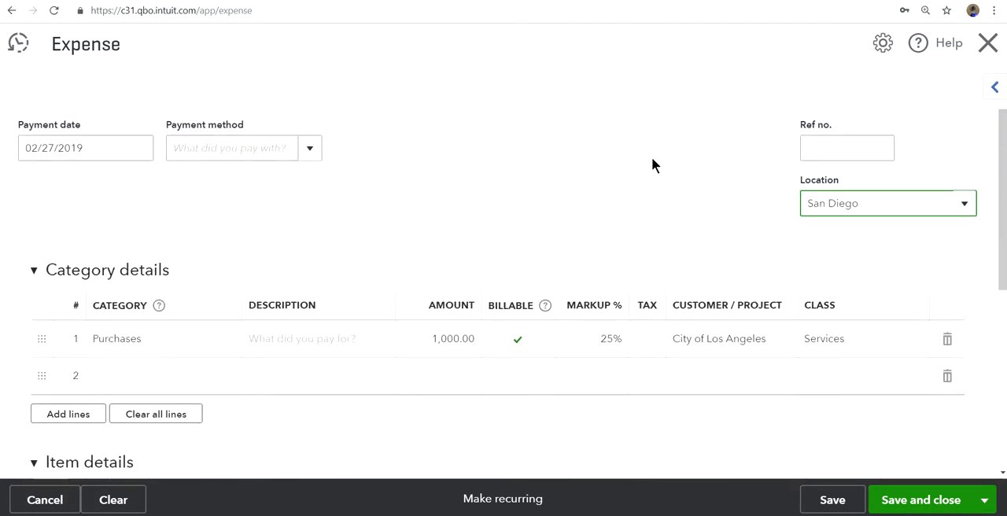
{"action": "scroll", "coordinate": [652, 159], "scroll_direction": "up", "scroll_amount": 1}
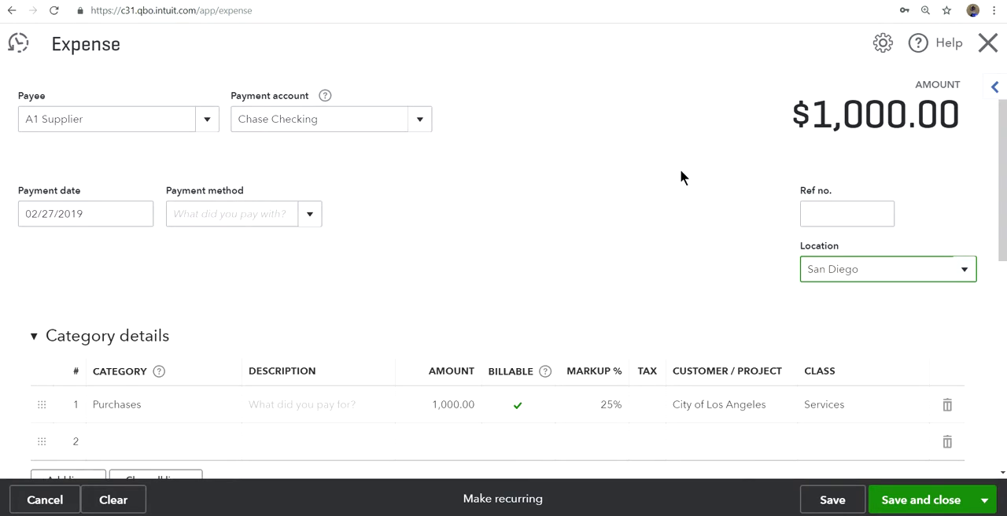
Step: Set the expense's payment method to Bank Card and its reference number to 5678, and save and close it
{"action": "scroll", "coordinate": [683, 171], "scroll_direction": "down", "scroll_amount": 2}
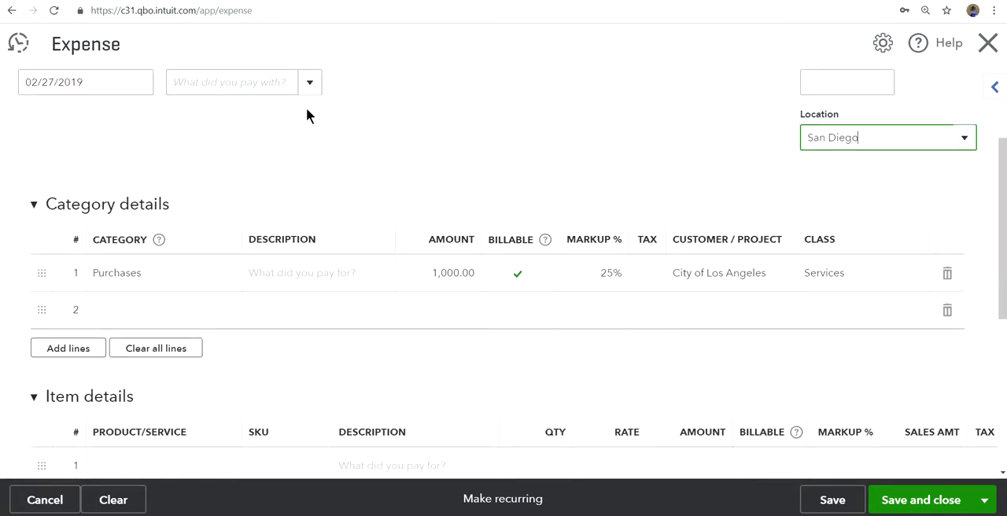
{"action": "left_click", "coordinate": [308, 83]}
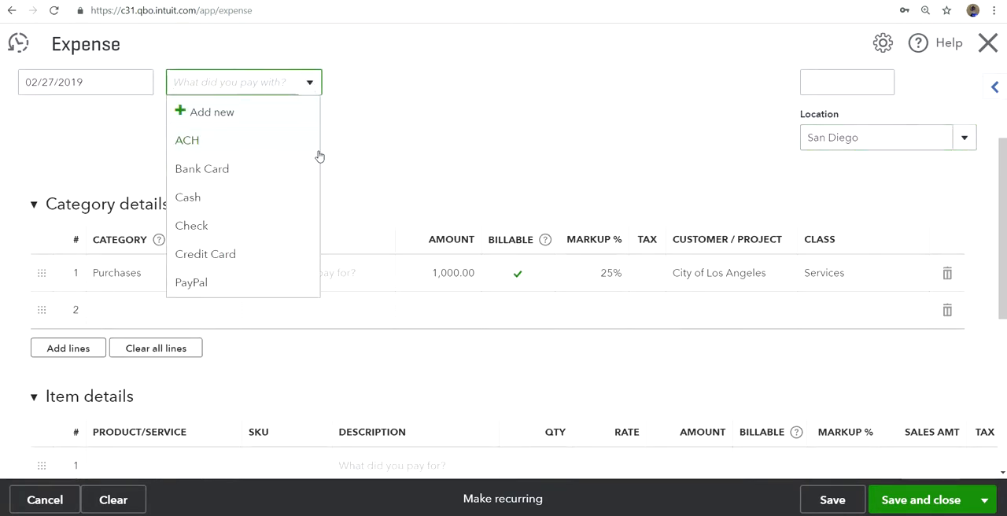
{"action": "left_click", "coordinate": [271, 171]}
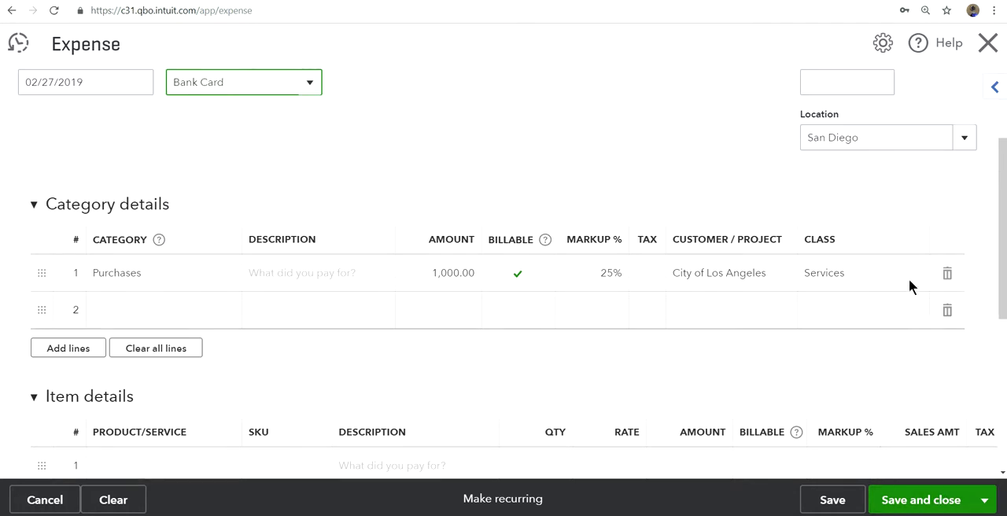
{"action": "scroll", "coordinate": [915, 321], "scroll_direction": "up", "scroll_amount": 2}
{"action": "left_click", "coordinate": [848, 212]}
{"action": "type", "text": "5678"}
{"action": "scroll", "coordinate": [663, 263], "scroll_direction": "down", "scroll_amount": 2}
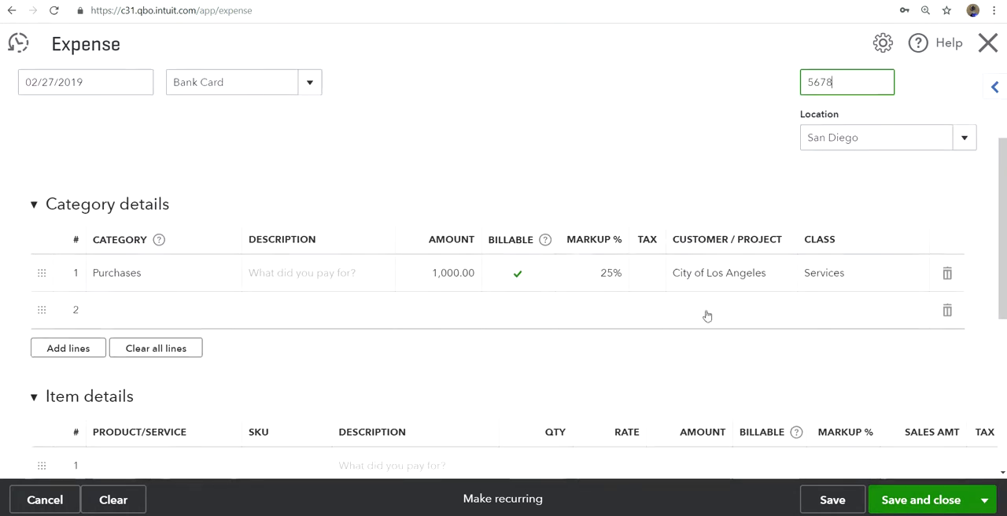
{"action": "left_click", "coordinate": [823, 501]}
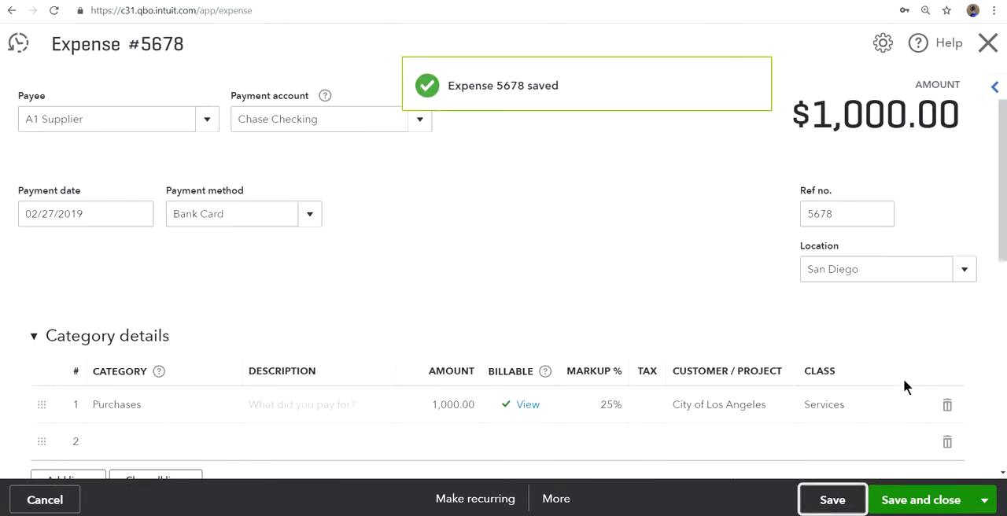
{"action": "left_click", "coordinate": [913, 507]}
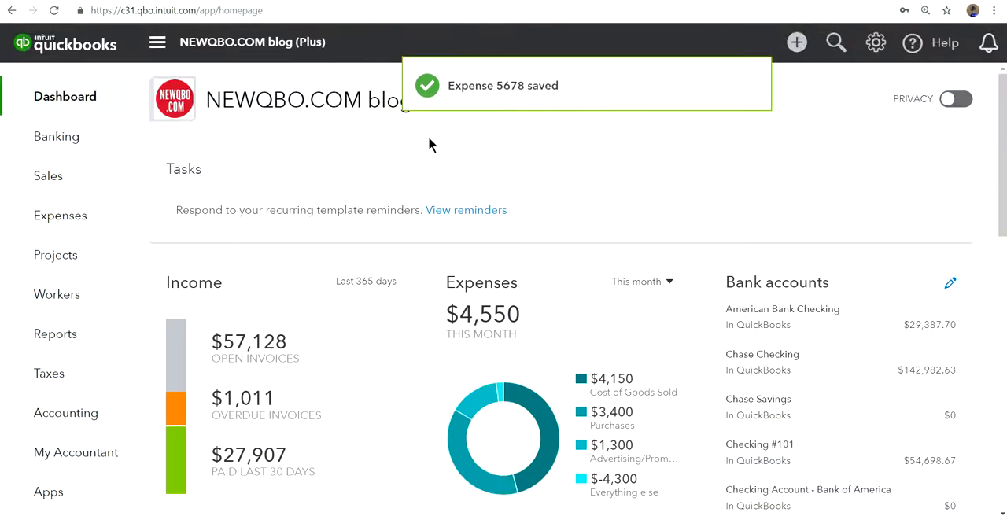
Step: Filter all sales transactions to unbilled activity and start an invoice for City of Los Angeles from it
{"action": "mouse_move", "coordinate": [37, 180]}
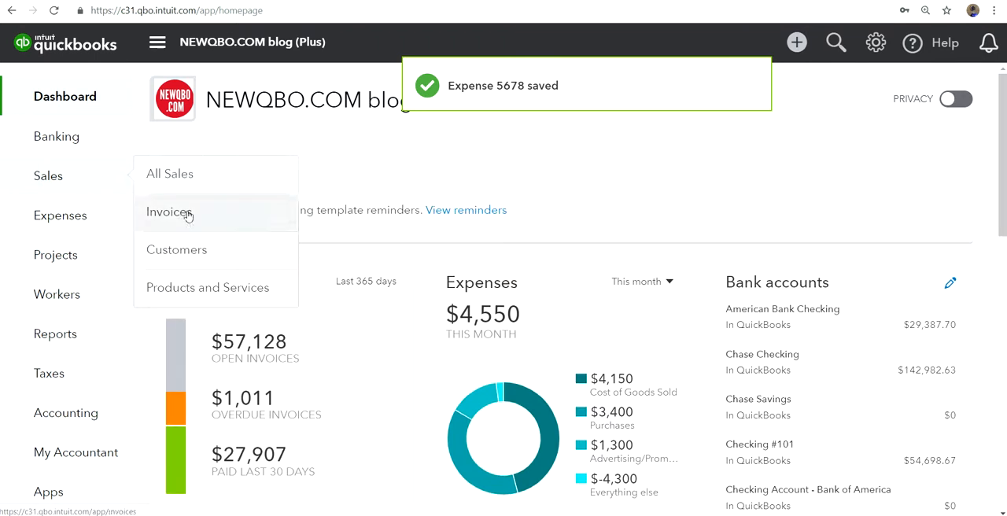
{"action": "left_click", "coordinate": [164, 180]}
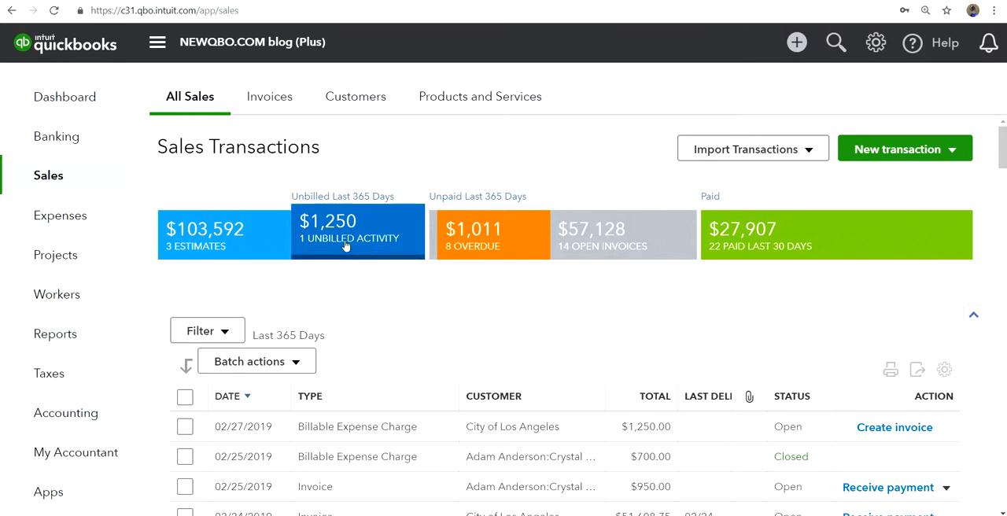
{"action": "left_click", "coordinate": [345, 245]}
{"action": "scroll", "coordinate": [558, 286], "scroll_direction": "down", "scroll_amount": 1}
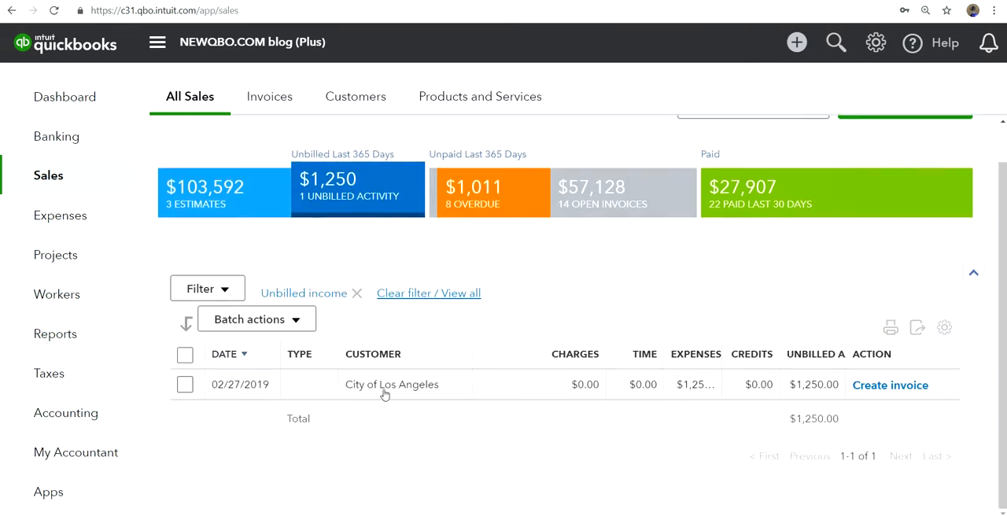
{"action": "left_click", "coordinate": [877, 388]}
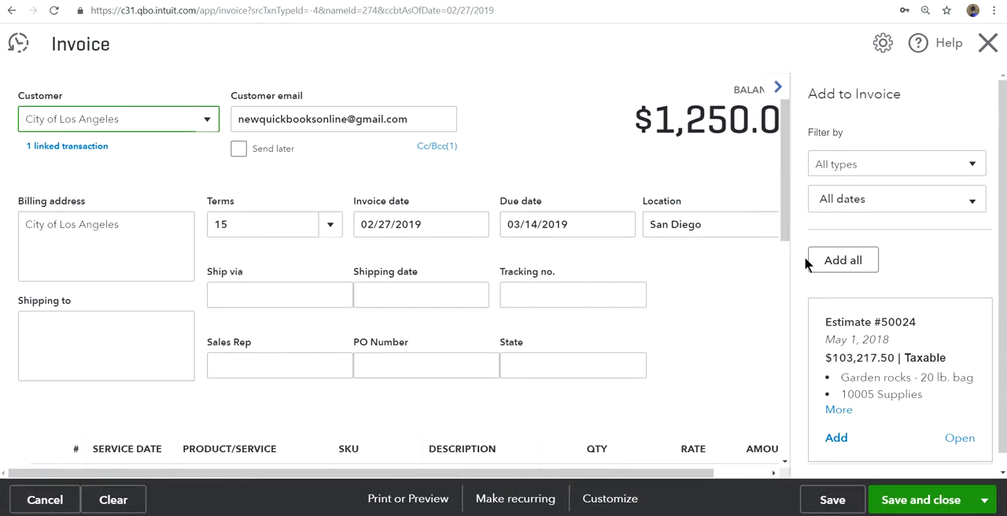
Step: Collapse the list of transactions to add, check the invoice's expense and markup lines, and save the invoice
{"action": "left_click", "coordinate": [777, 88]}
{"action": "scroll", "coordinate": [772, 307], "scroll_direction": "down", "scroll_amount": 5}
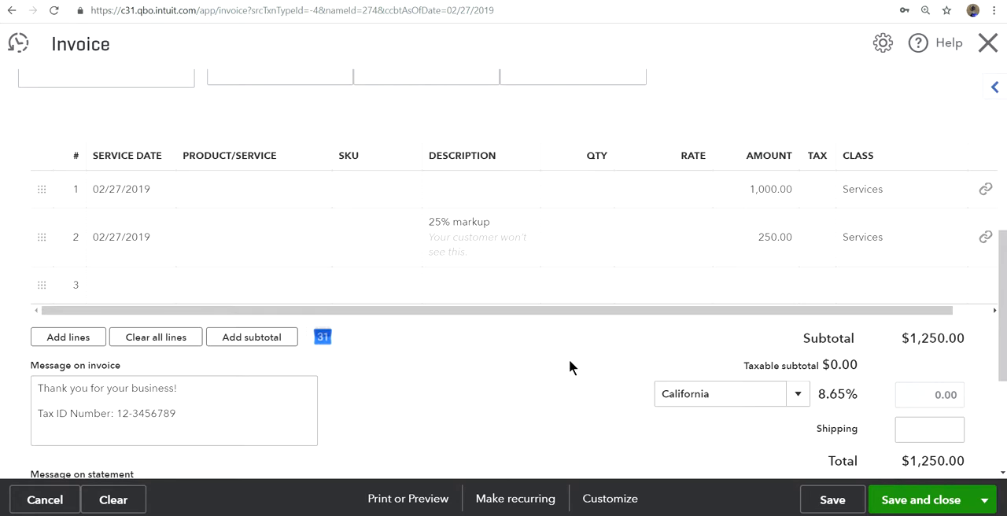
{"action": "left_click", "coordinate": [832, 509]}
Step: Preview the printed invoice to see how the billable expense and its markup appear to the customer, and close the preview
{"action": "scroll", "coordinate": [707, 393], "scroll_direction": "down", "scroll_amount": 4}
{"action": "scroll", "coordinate": [681, 402], "scroll_direction": "down", "scroll_amount": 5}
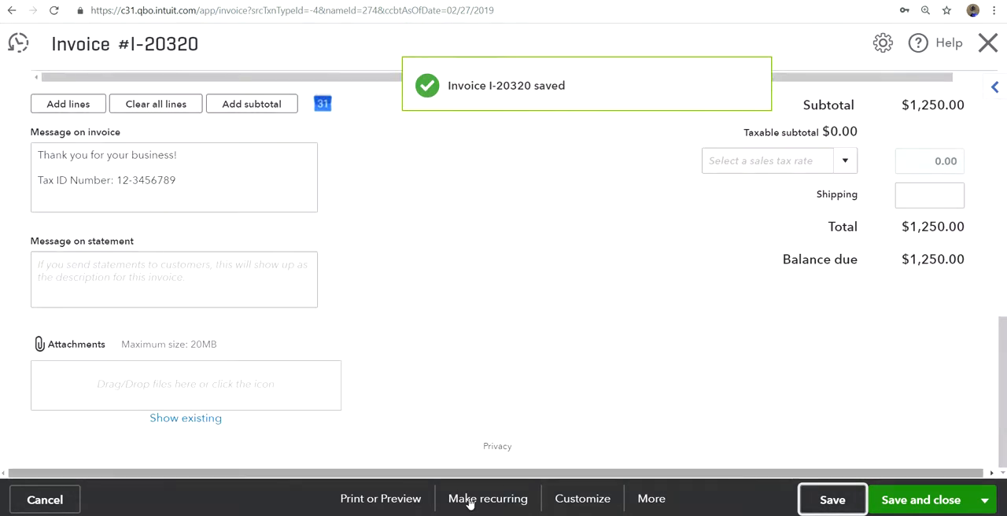
{"action": "left_click", "coordinate": [396, 499]}
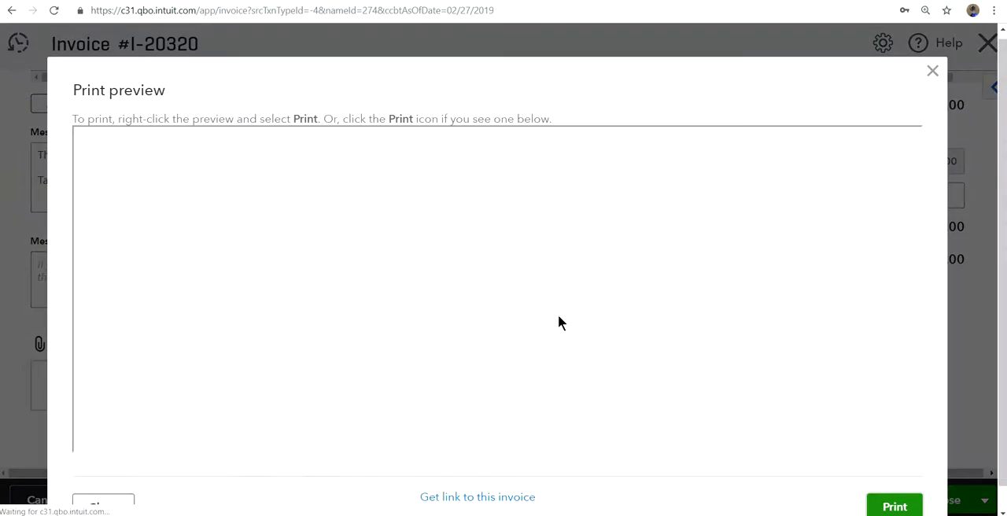
{"action": "scroll", "coordinate": [638, 288], "scroll_direction": "down", "scroll_amount": 4}
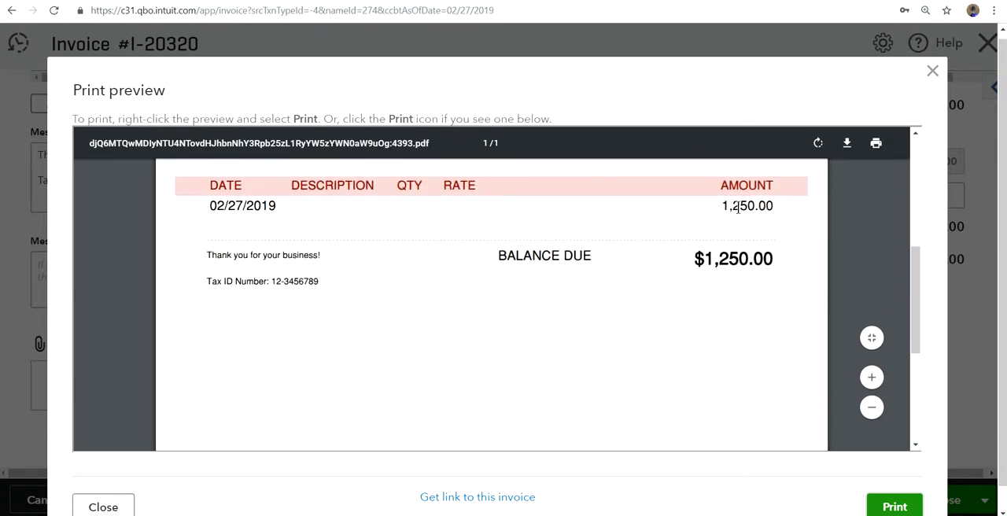
{"action": "left_click", "coordinate": [932, 73]}
Step: Compare the invoice's line items and total with the preview, and save and close the invoice
{"action": "scroll", "coordinate": [695, 250], "scroll_direction": "up", "scroll_amount": 1}
{"action": "scroll", "coordinate": [694, 253], "scroll_direction": "up", "scroll_amount": 1}
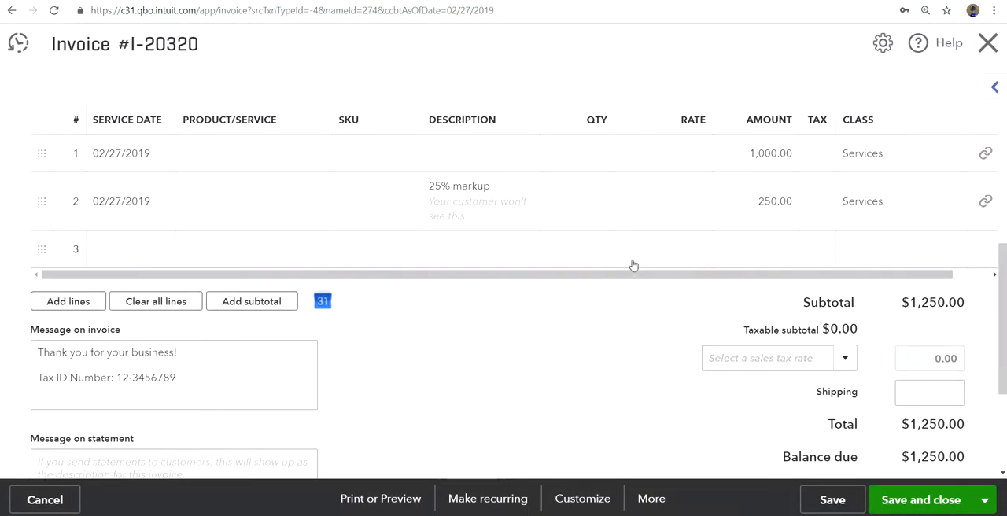
{"action": "scroll", "coordinate": [604, 342], "scroll_direction": "down", "scroll_amount": 1}
{"action": "scroll", "coordinate": [604, 338], "scroll_direction": "down", "scroll_amount": 1}
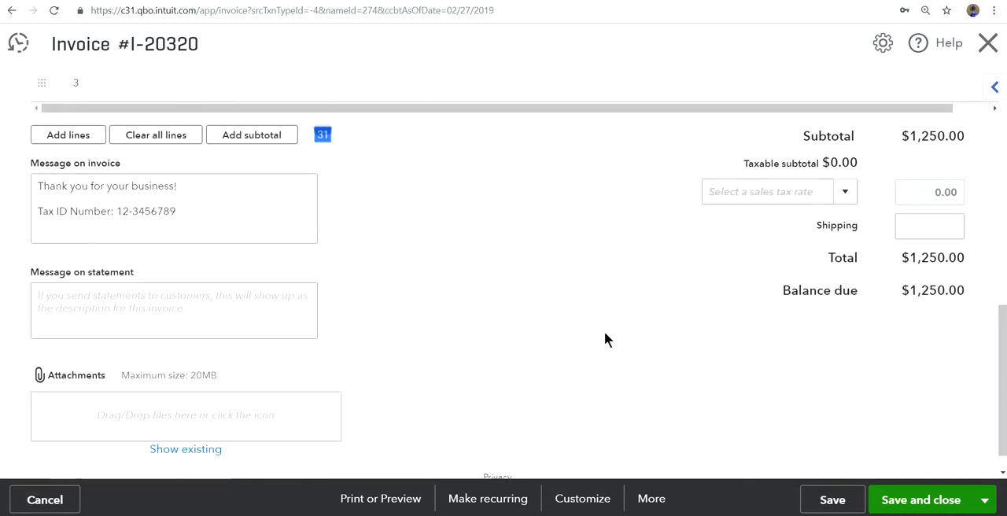
{"action": "left_click", "coordinate": [928, 502]}
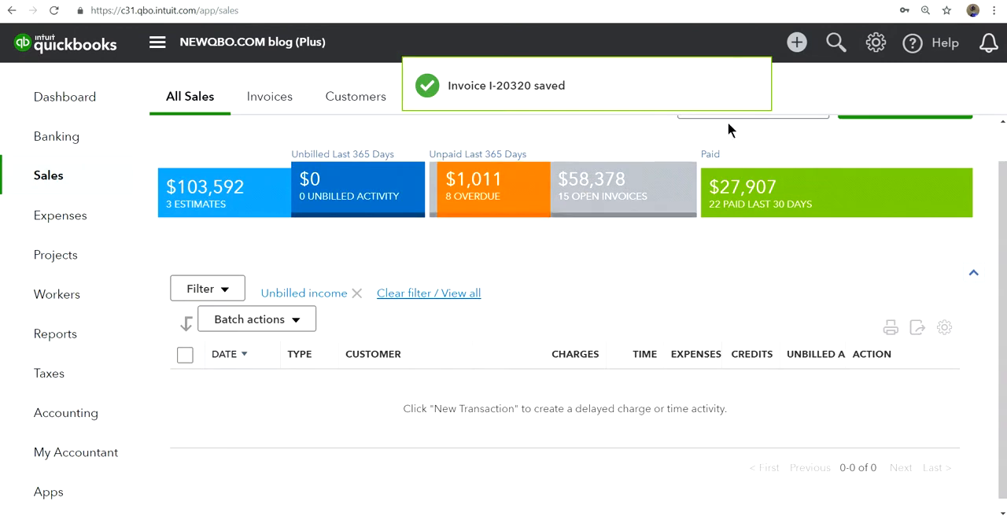
Step: Open the Expenses section of the company's Account and Settings
{"action": "left_click", "coordinate": [876, 42]}
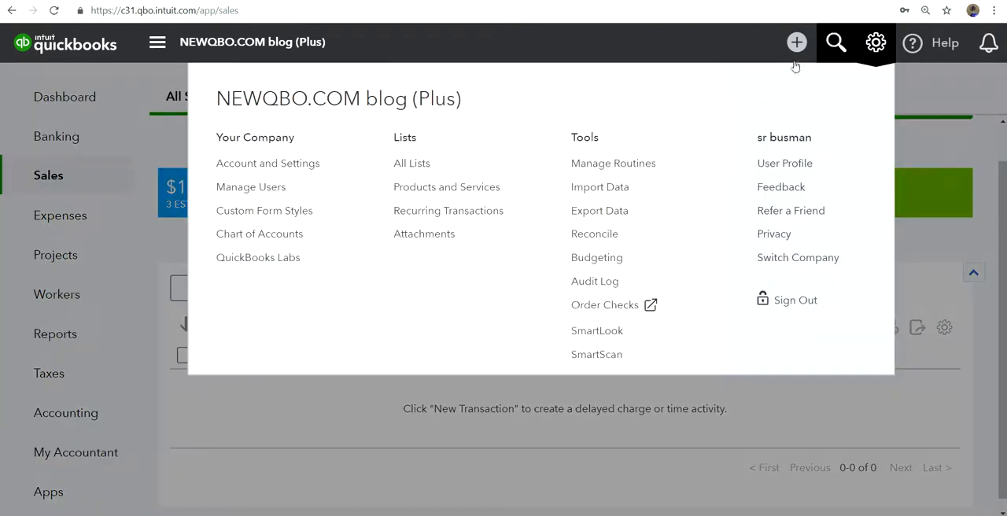
{"action": "left_click", "coordinate": [239, 168]}
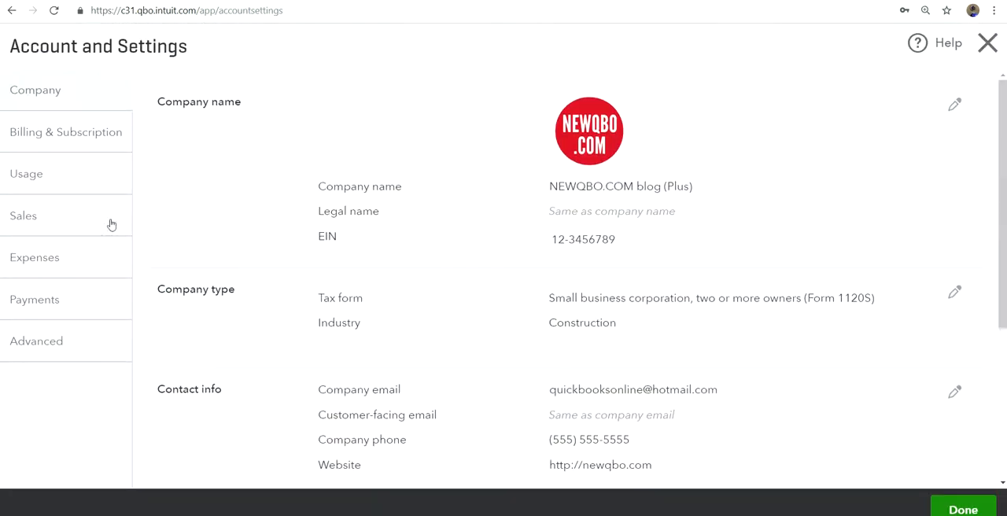
{"action": "left_click", "coordinate": [27, 260]}
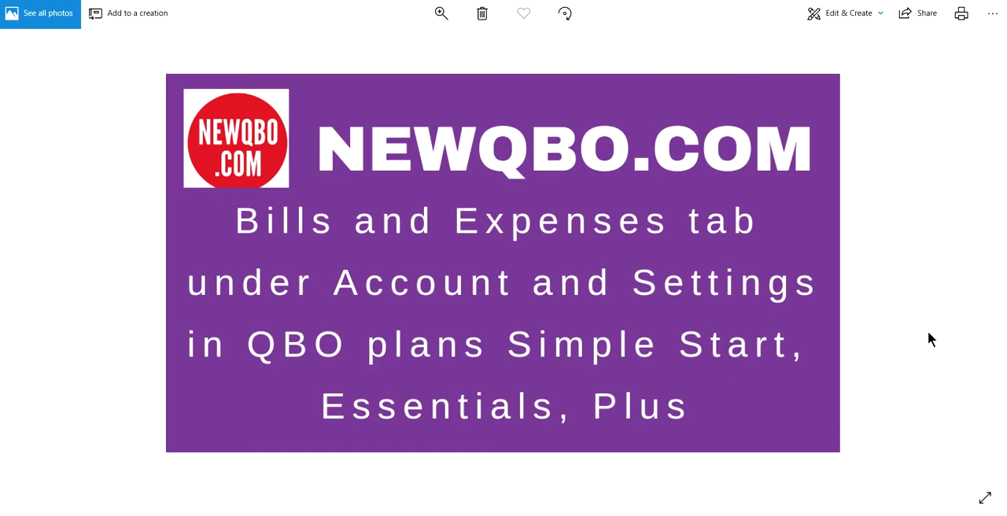
{"action": "left_click", "coordinate": [977, 266]}
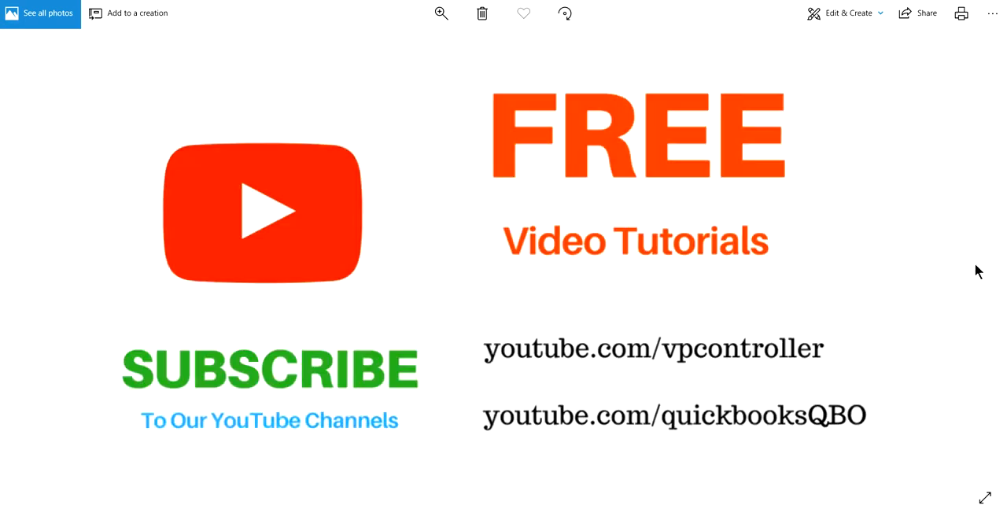